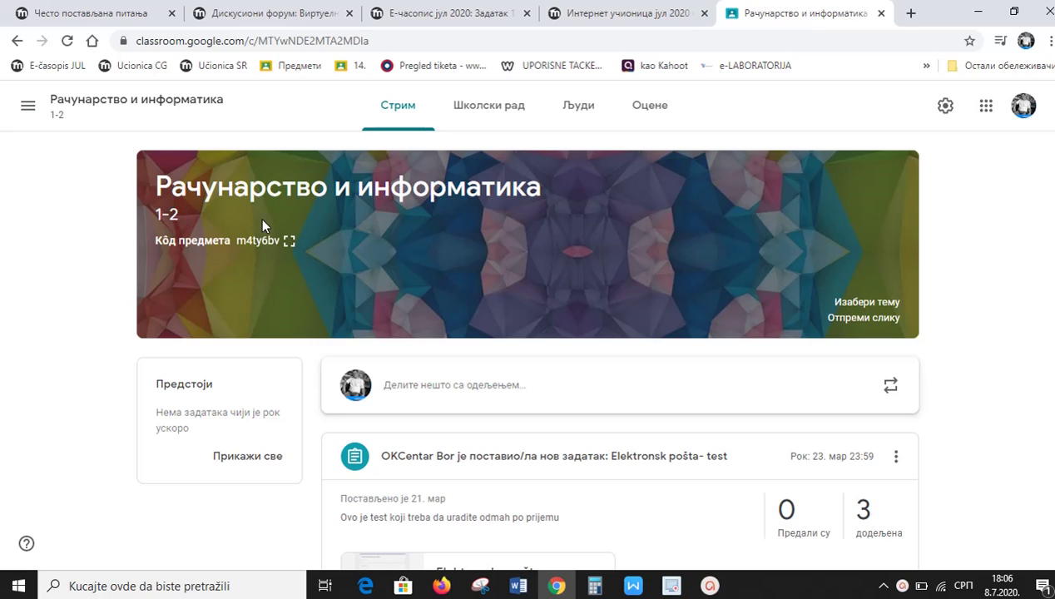
# Step: Start a new question (Питање) in the classwork of the Рачунарство и информатика 1-2 class
pyautogui.click(491, 120)
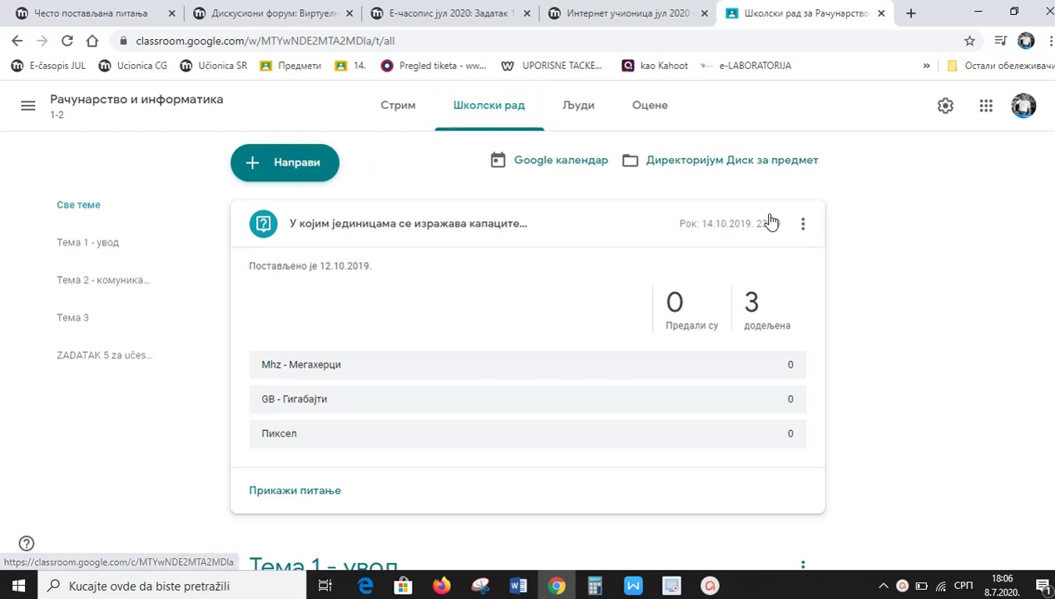
pyautogui.click(295, 165)
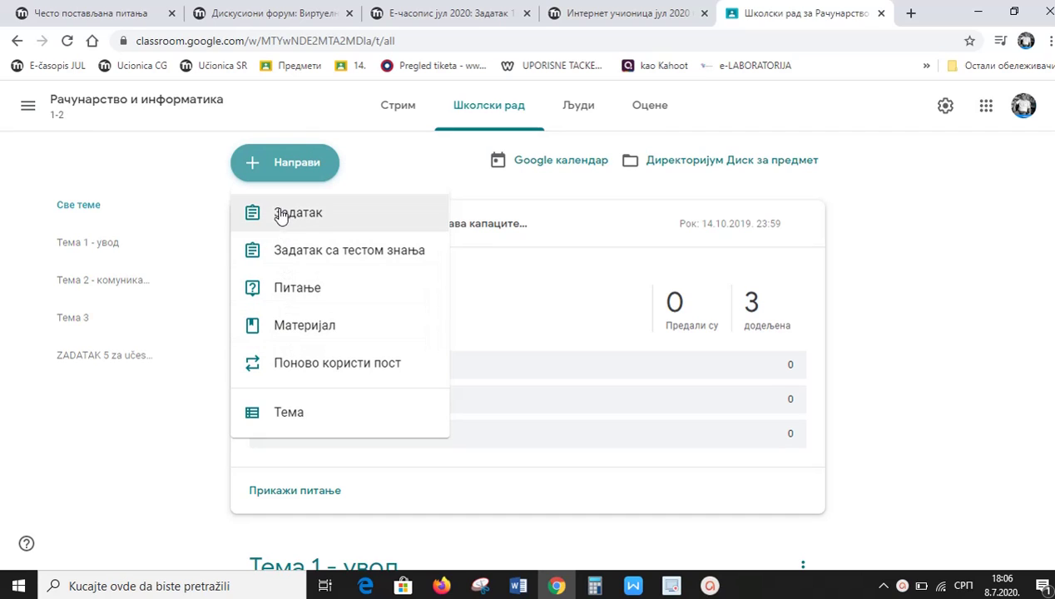
pyautogui.click(283, 292)
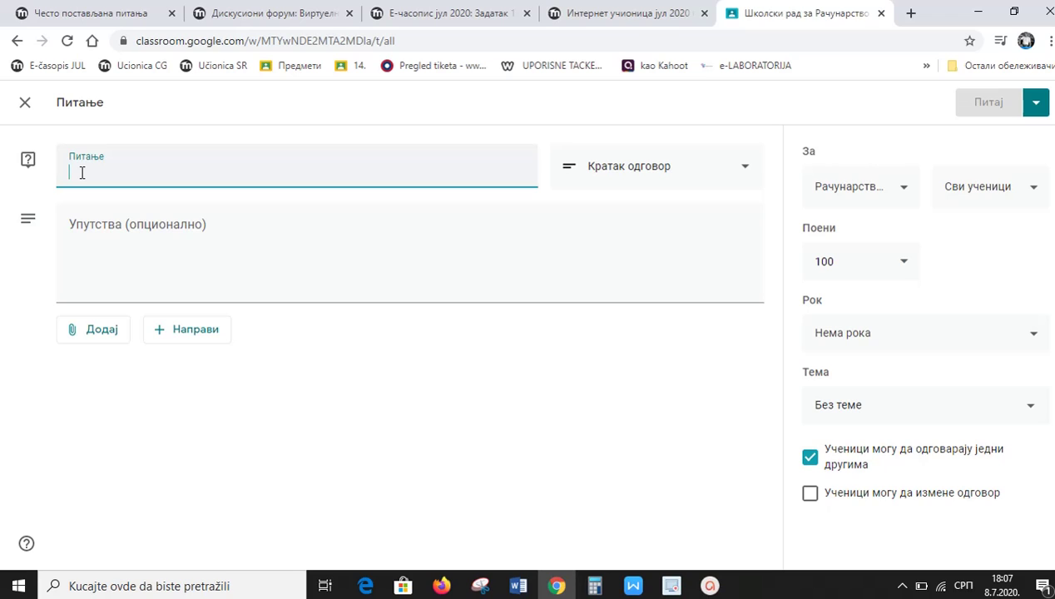
# Step: Enter the question "У којим јединицама се изражава капацитет РАМ меморије?" and set its answer type to multiple choice (Више понуђених одговора)
pyautogui.write('У којим ')
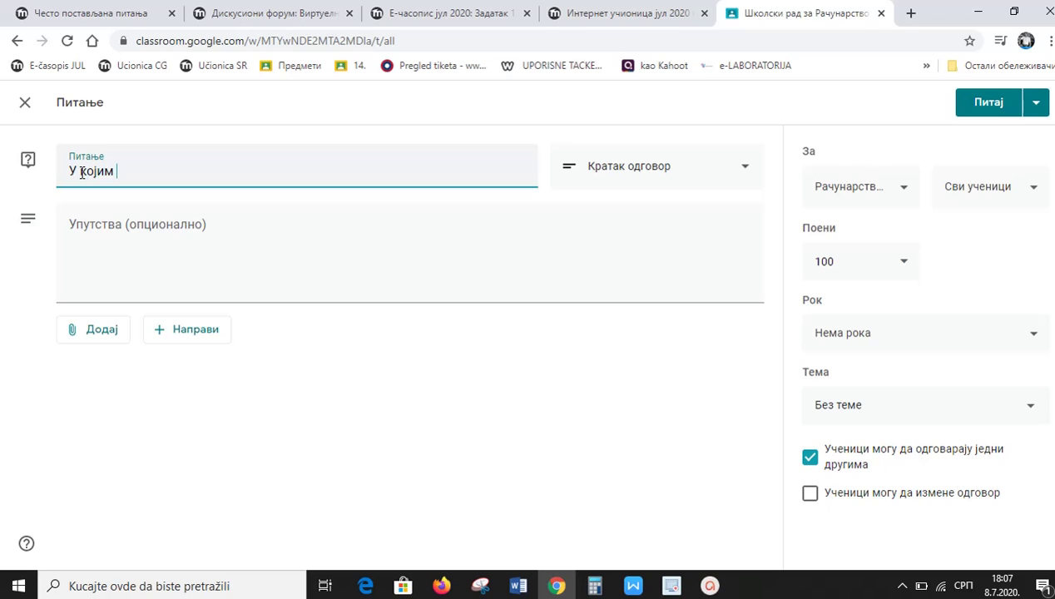
pyautogui.write('јединицама ')
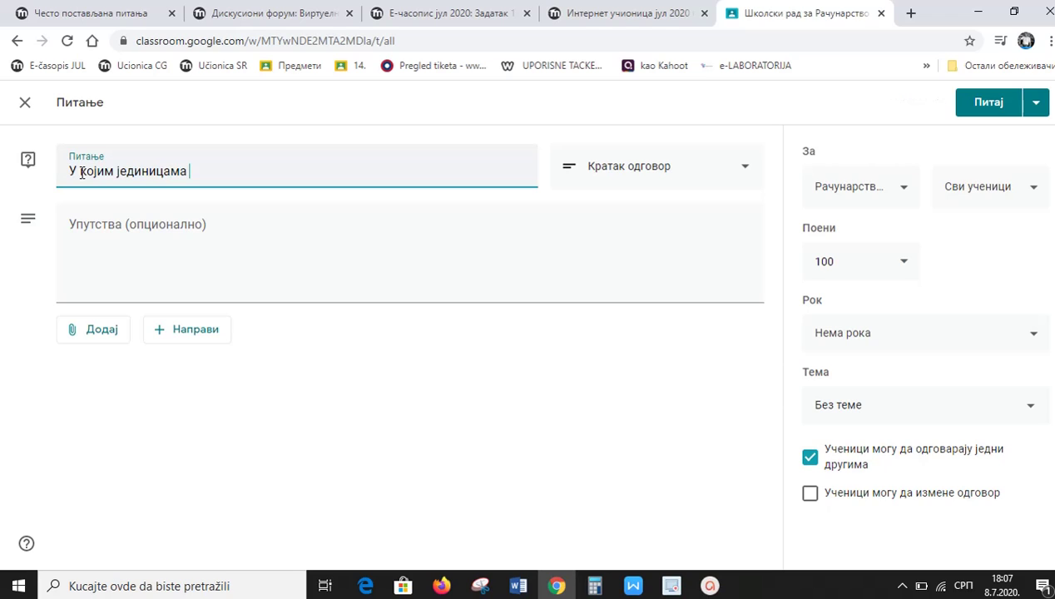
pyautogui.write('се изражава к')
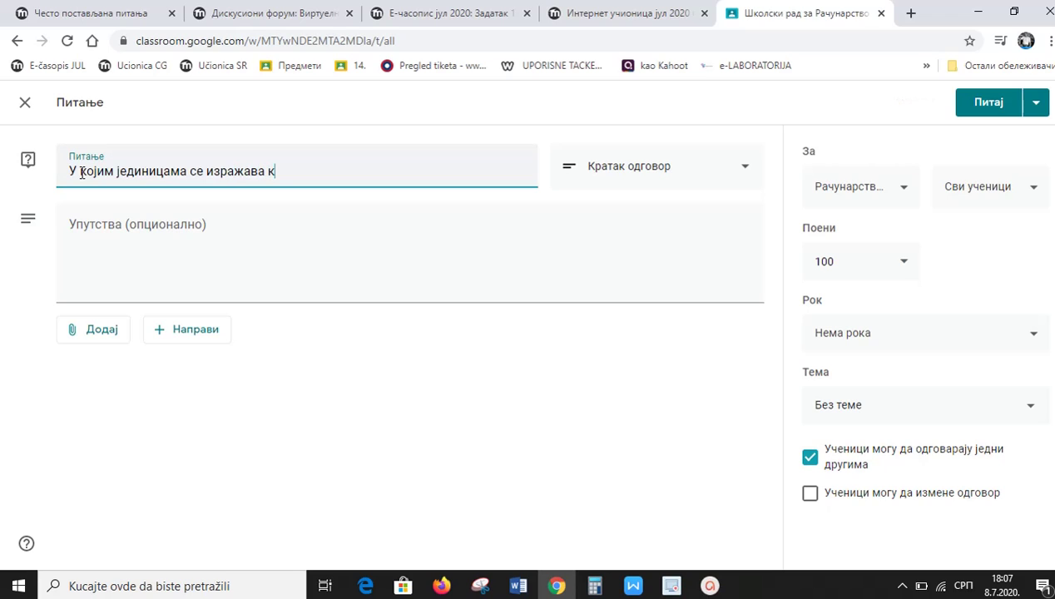
pyautogui.write('апацитет Ра')
pyautogui.press('BackSpace')
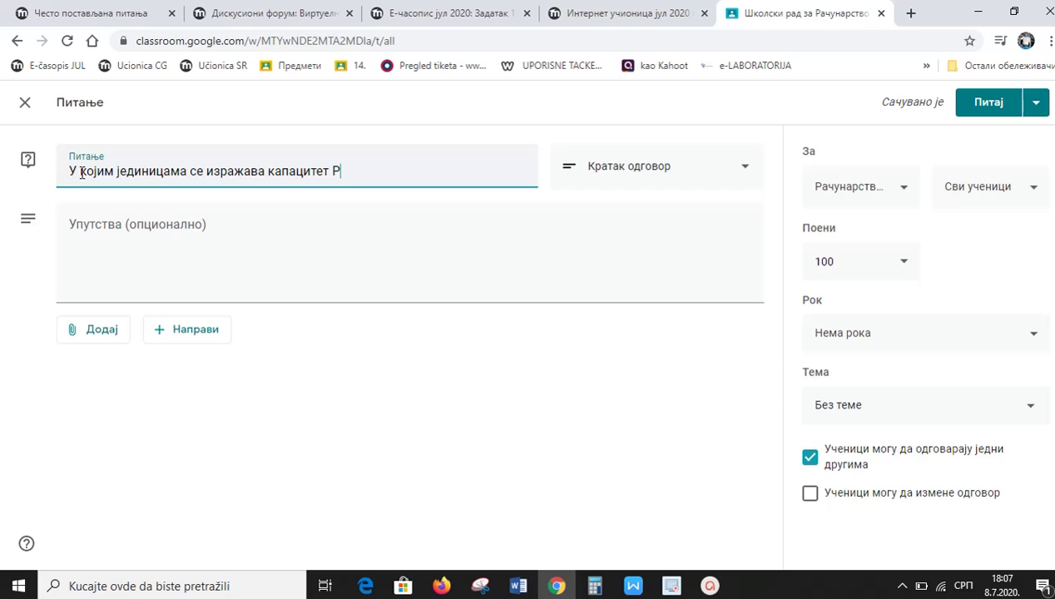
pyautogui.write('АМ мемори')
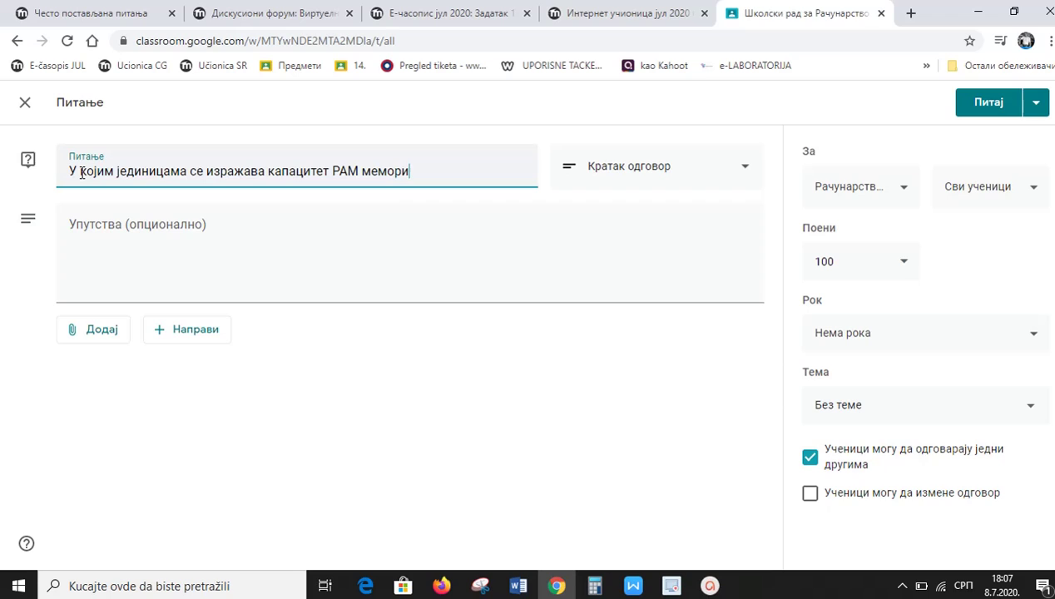
pyautogui.write('је?')
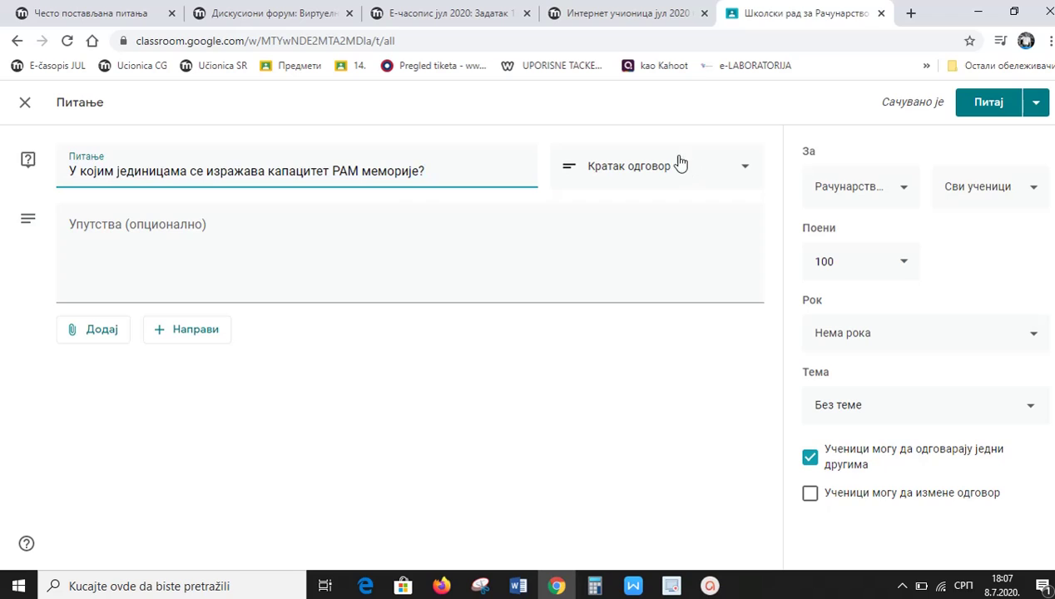
pyautogui.click(737, 177)
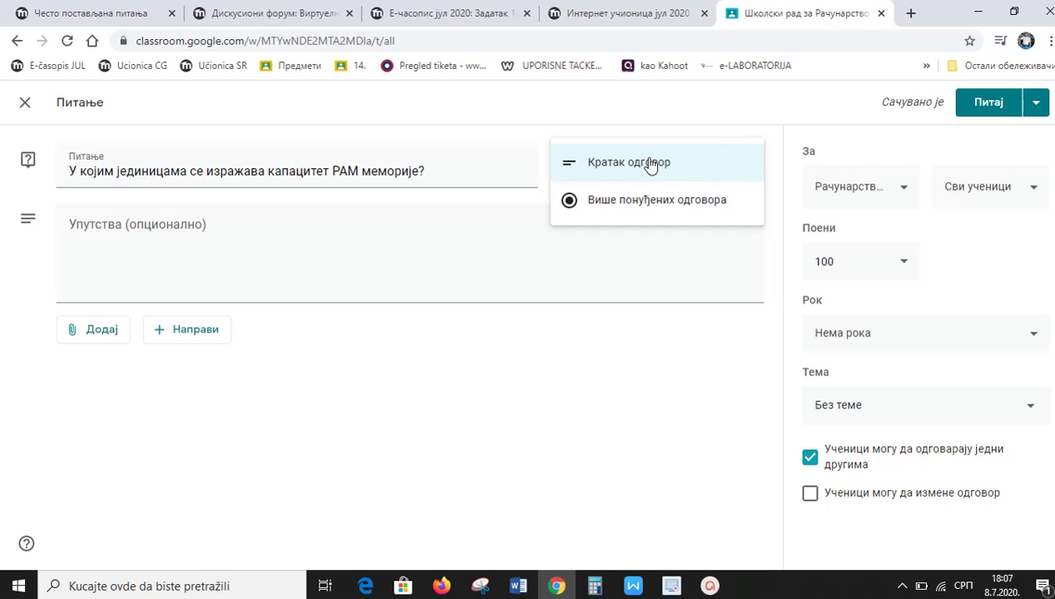
pyautogui.click(597, 207)
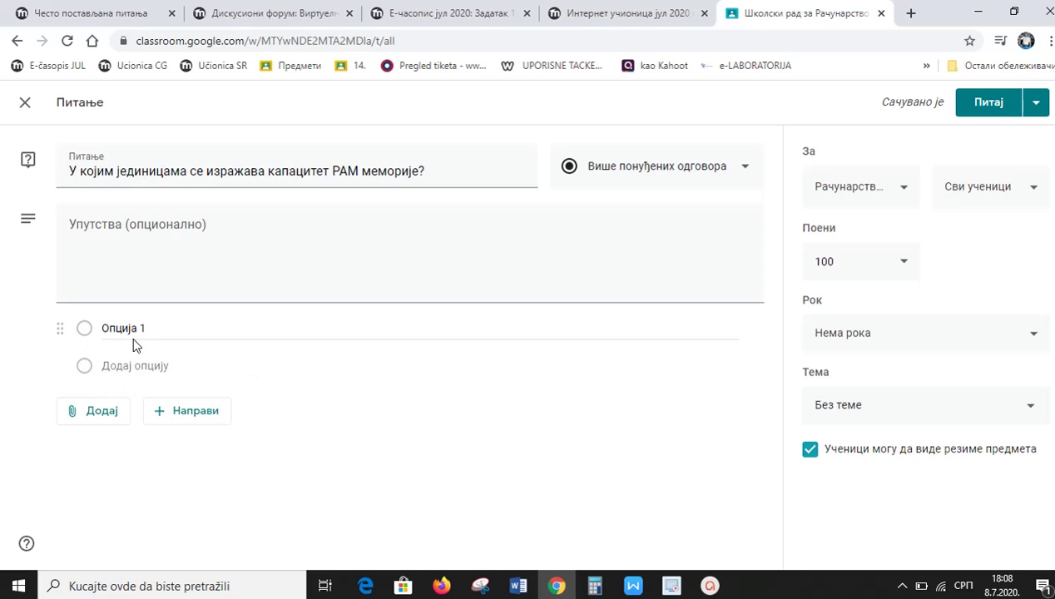
# Step: Fill in the question's instructions with "Од понуђених одговора изабери тачан."
pyautogui.click(93, 233)
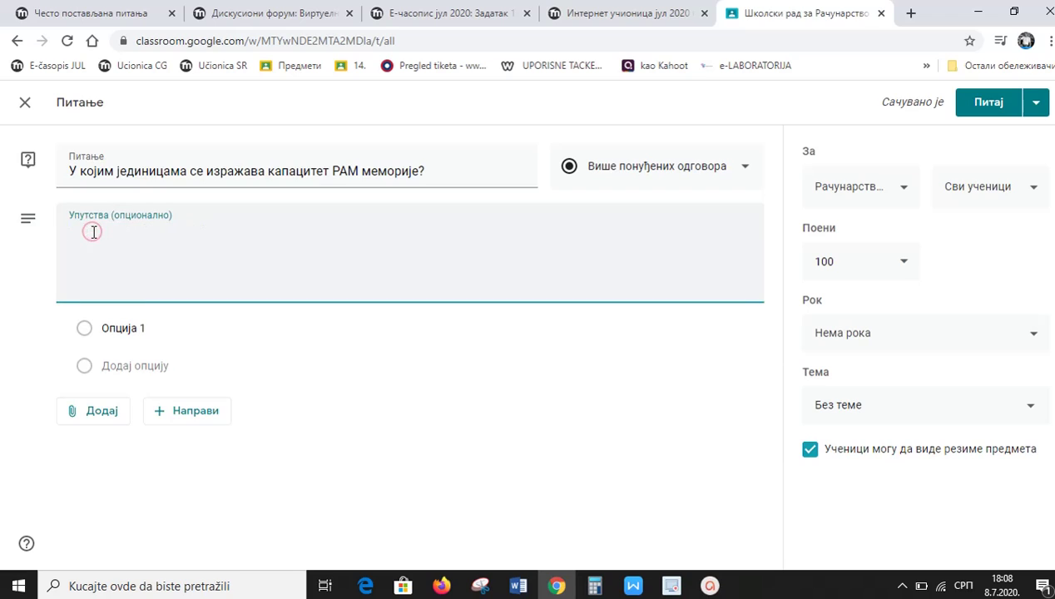
pyautogui.write('Од понз')
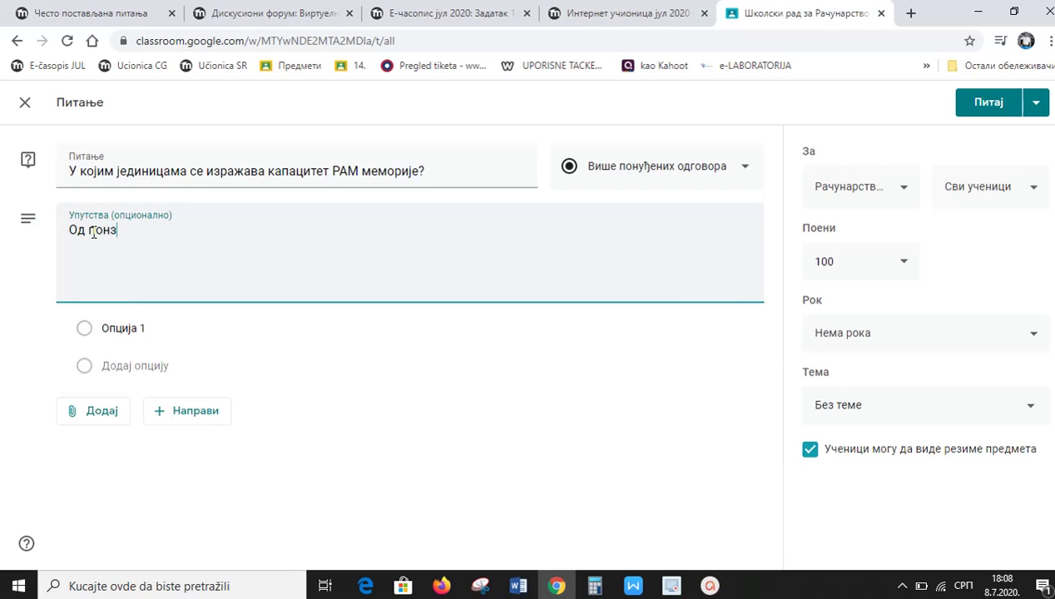
pyautogui.press('BackSpace')
pyautogui.write('уђених одгово')
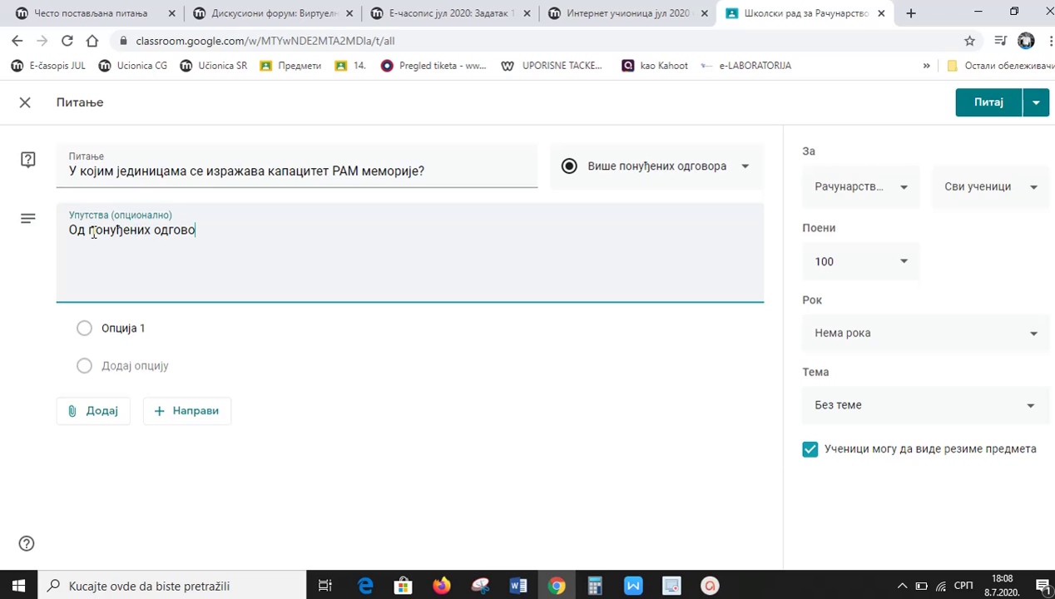
pyautogui.write('ра ')
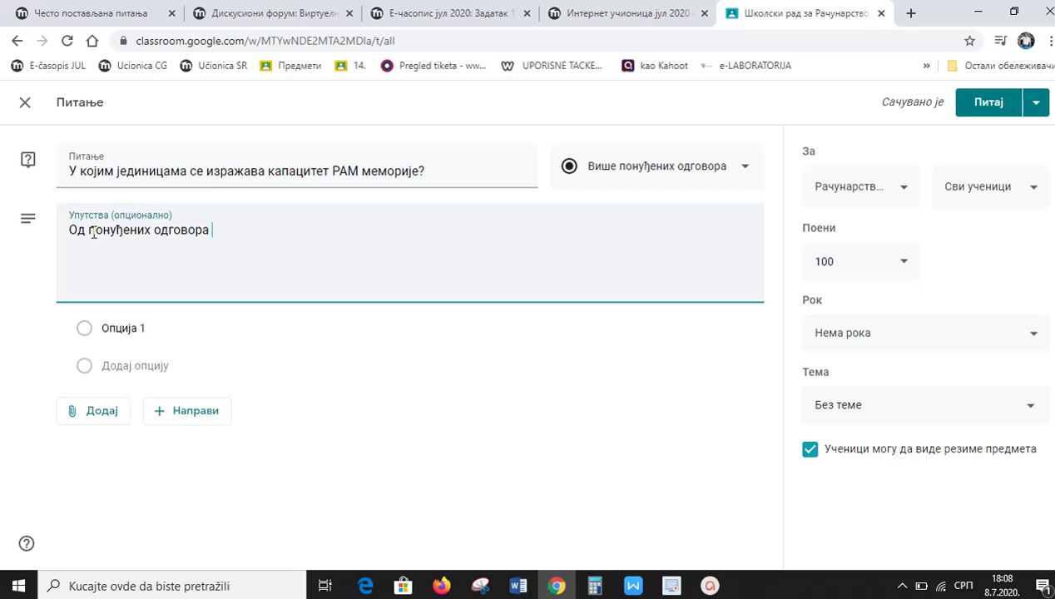
pyautogui.write('изабери ')
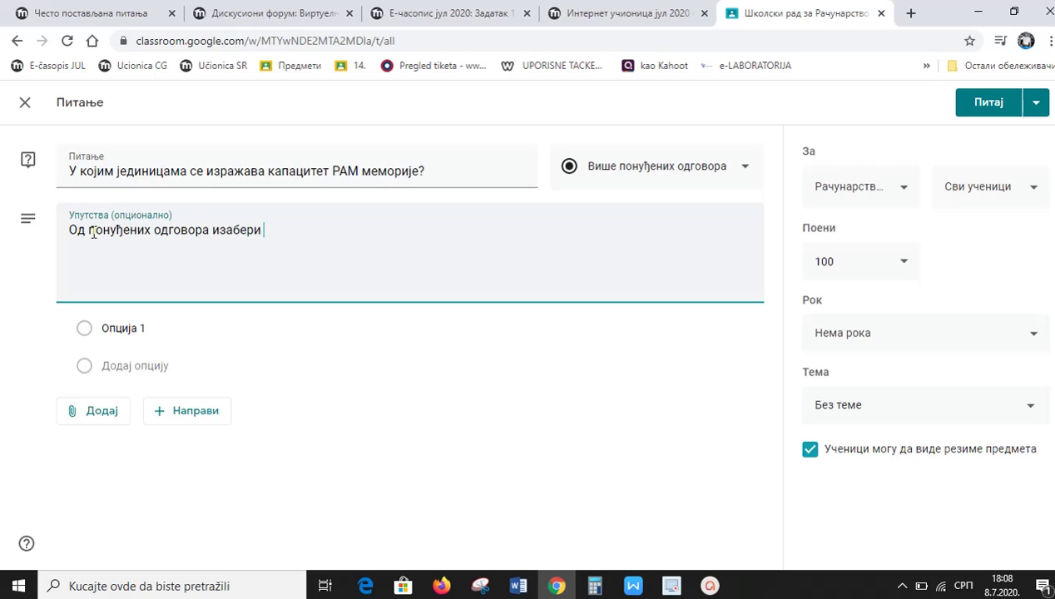
pyautogui.write('тачан')
pyautogui.press('BackSpace')
pyautogui.write('.')
# Step: Enter "Mhz-Мегахерци" as the first answer option, with the unit in Latin script and the word in Cyrillic
pyautogui.click(155, 329)
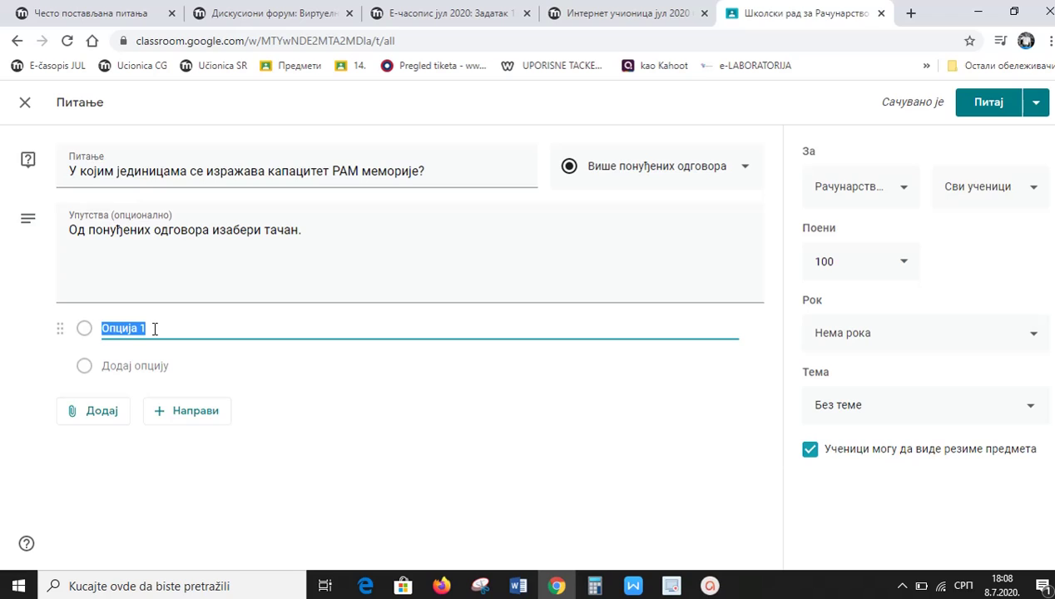
pyautogui.press('super+space')
pyautogui.write('M')
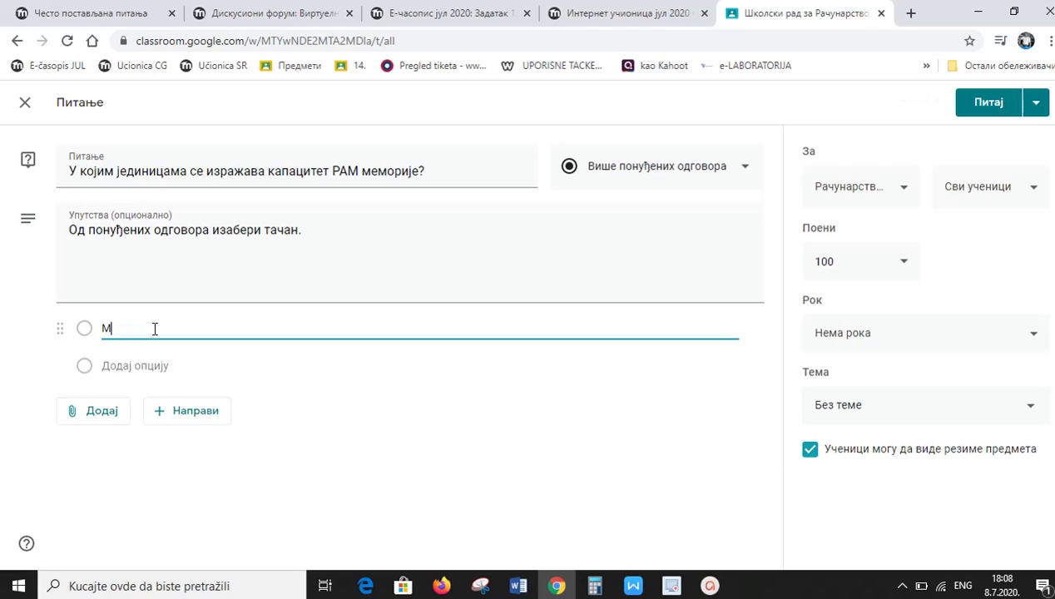
pyautogui.write('hy')
pyautogui.press('BackSpace')
pyautogui.write('z-')
pyautogui.press('super+space')
pyautogui.press('super+space')
pyautogui.write('Мегах')
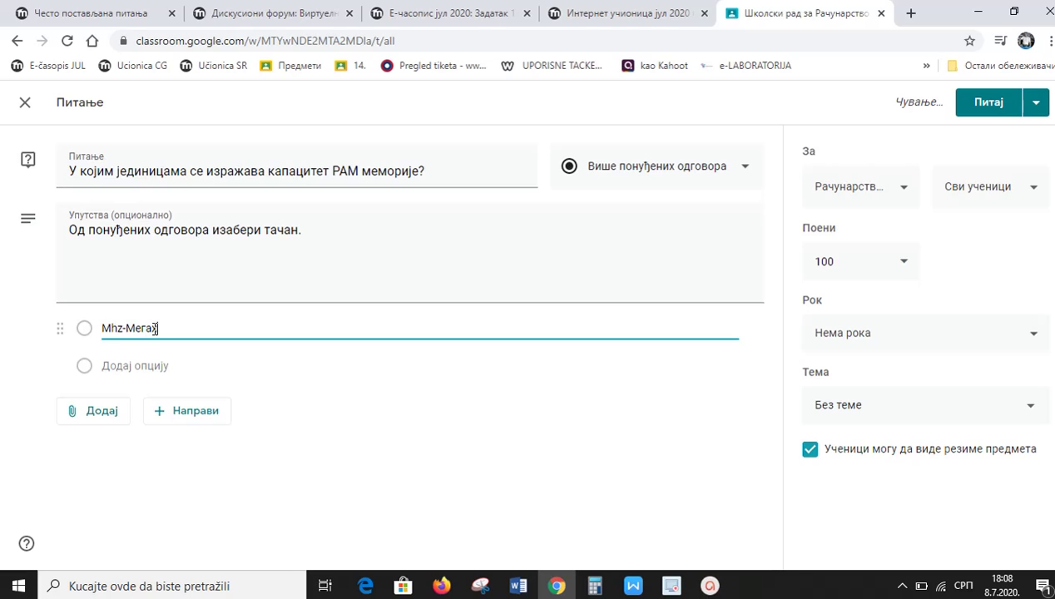
pyautogui.write('ерци')
# Step: Add a second answer option "GB-Гигабајти" and a third answer option "Пиксели"
pyautogui.click(126, 367)
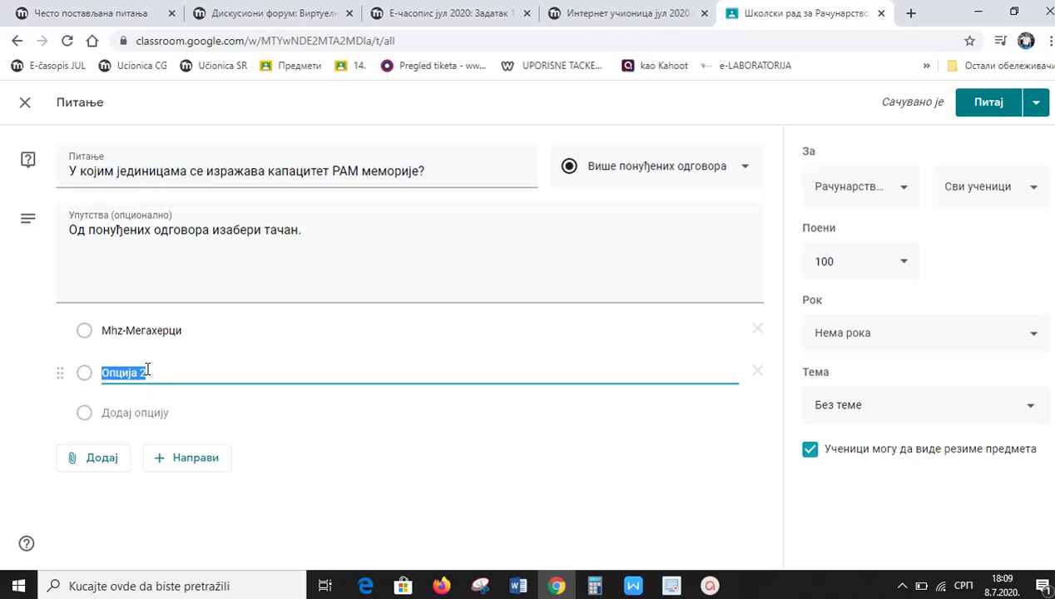
pyautogui.press('BackSpace')
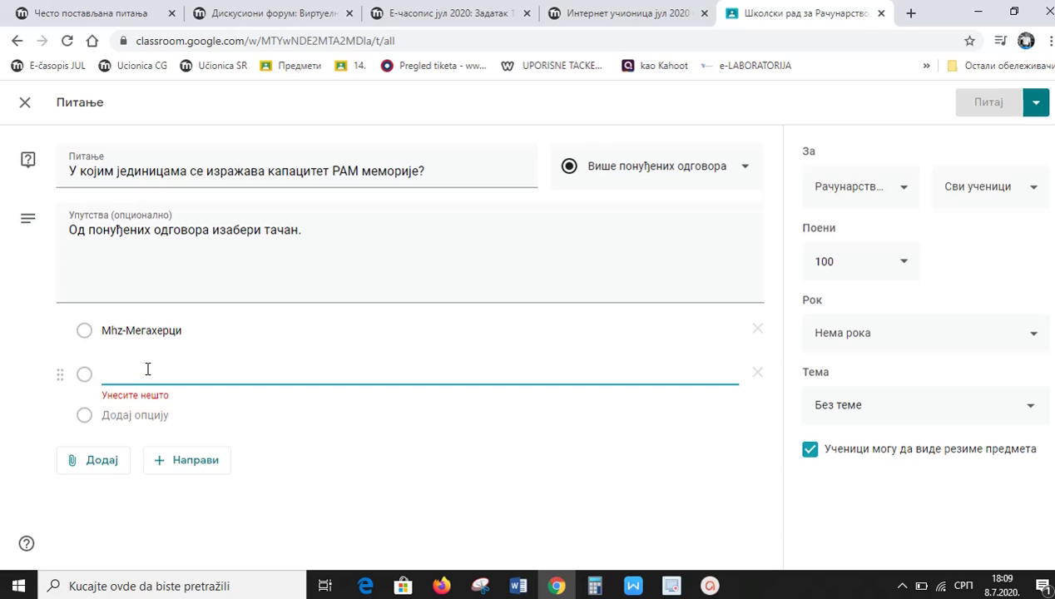
pyautogui.press('super+space')
pyautogui.write('GB')
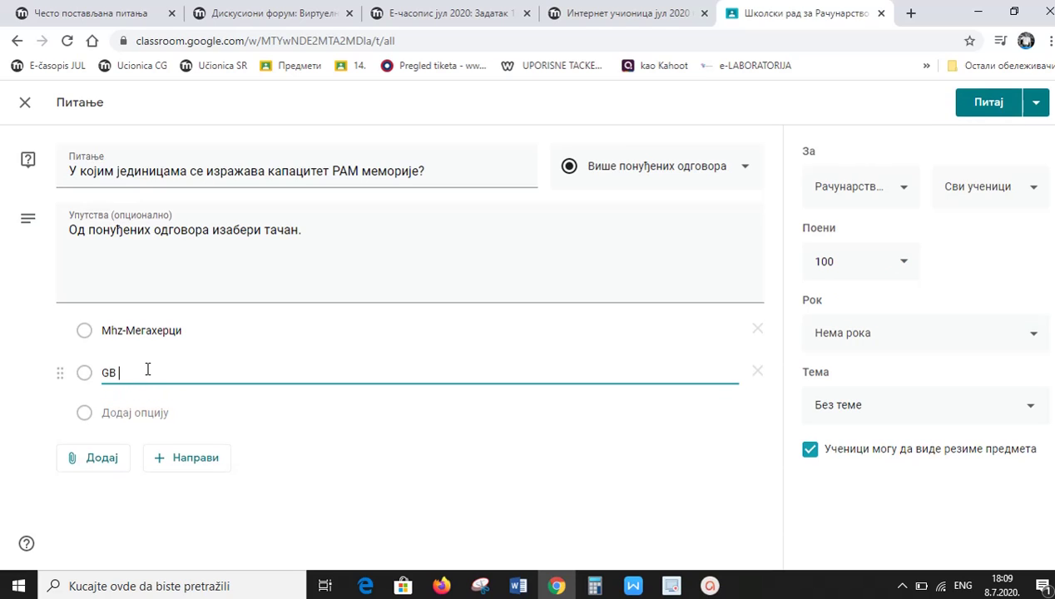
pyautogui.press('BackSpace')
pyautogui.write('-')
pyautogui.press('super+space')
pyautogui.press('super+space')
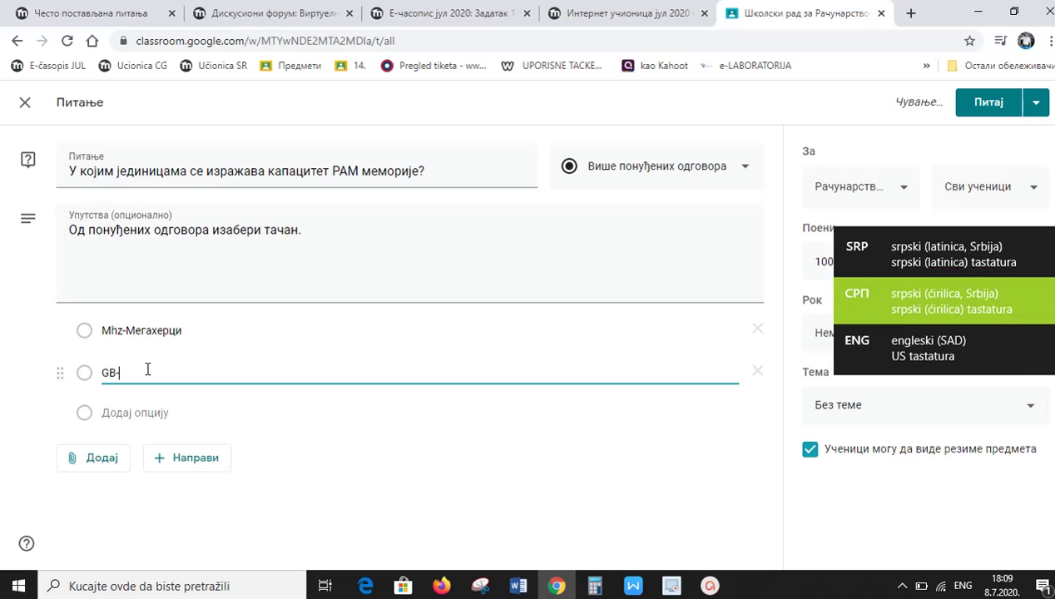
pyautogui.write('Гигаб')
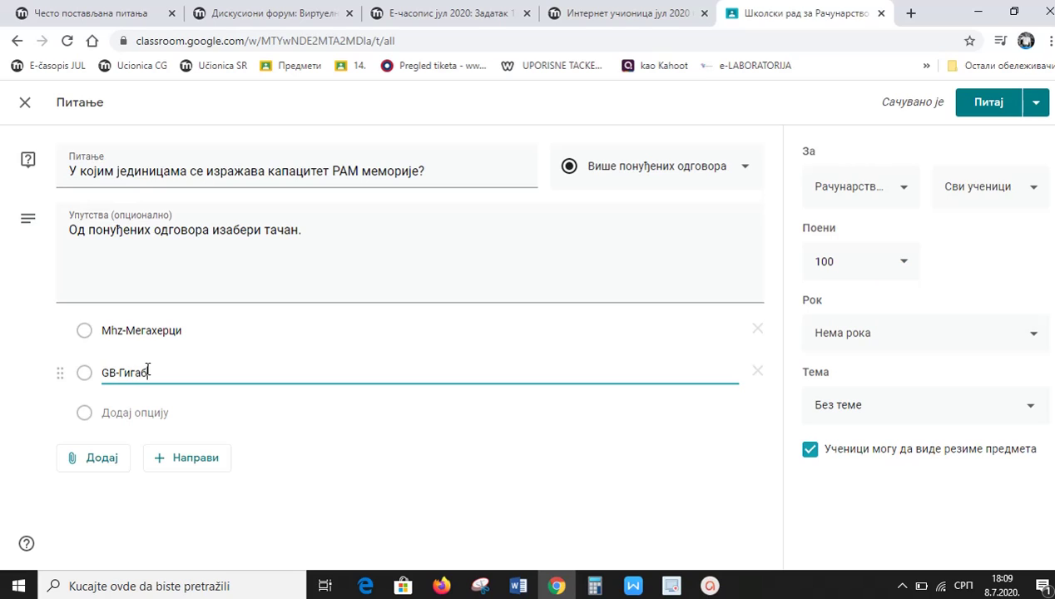
pyautogui.write('ајти')
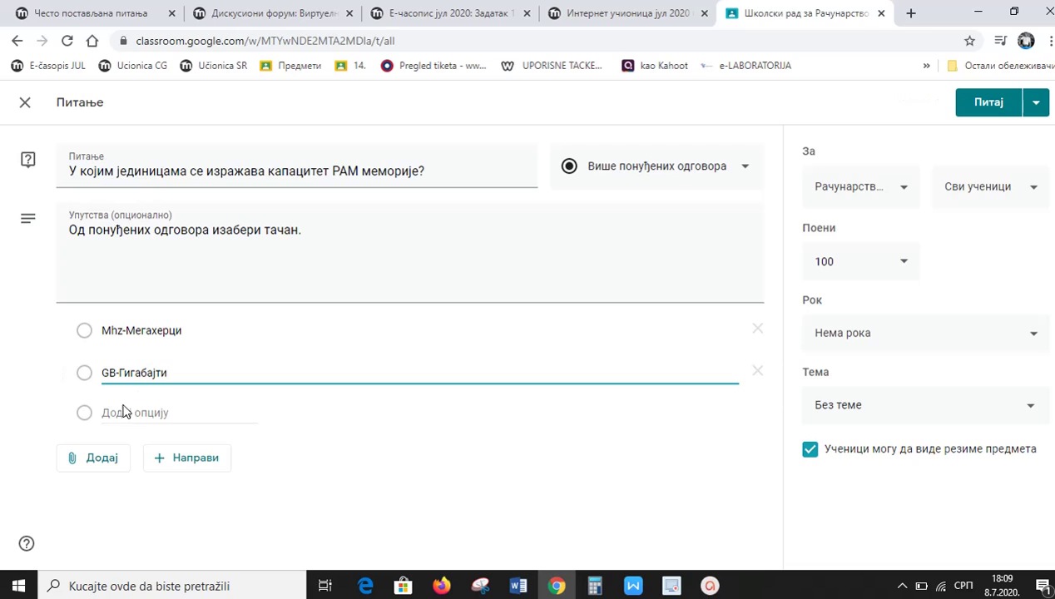
pyautogui.click(119, 413)
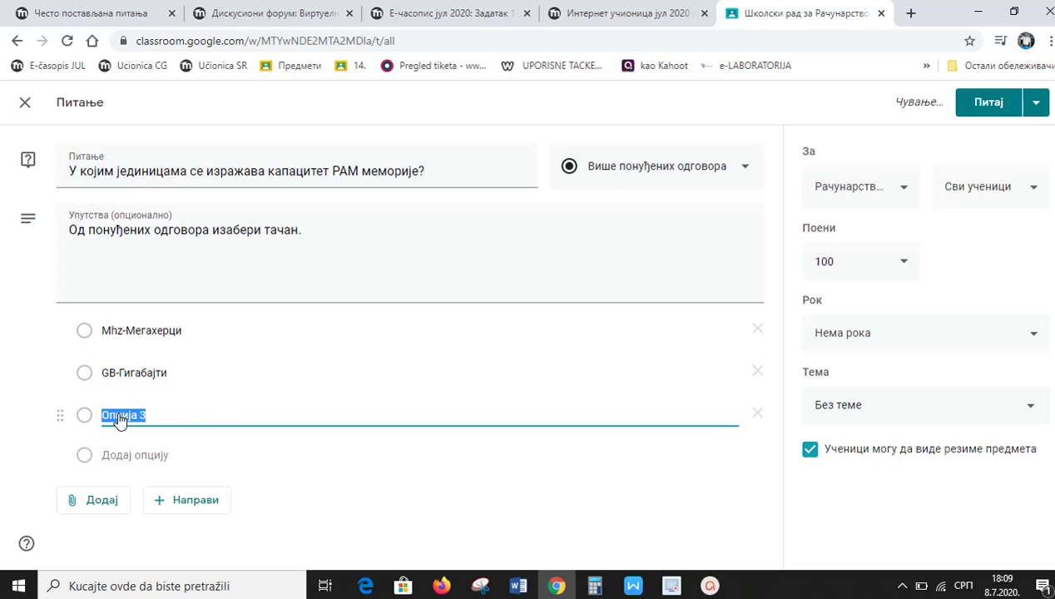
pyautogui.write('Пиксели')
pyautogui.click(95, 506)
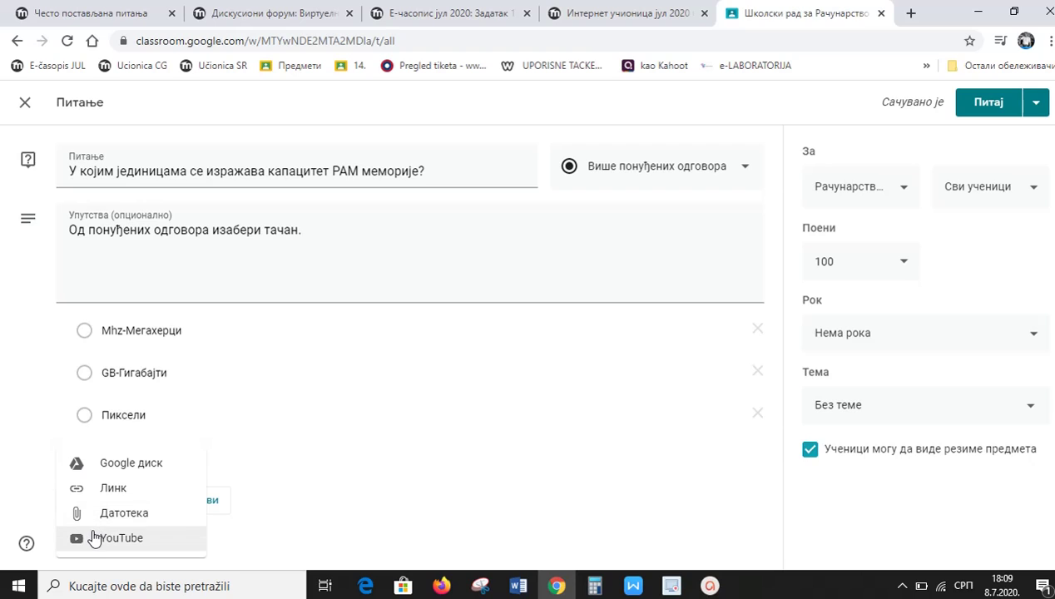
pyautogui.click(294, 503)
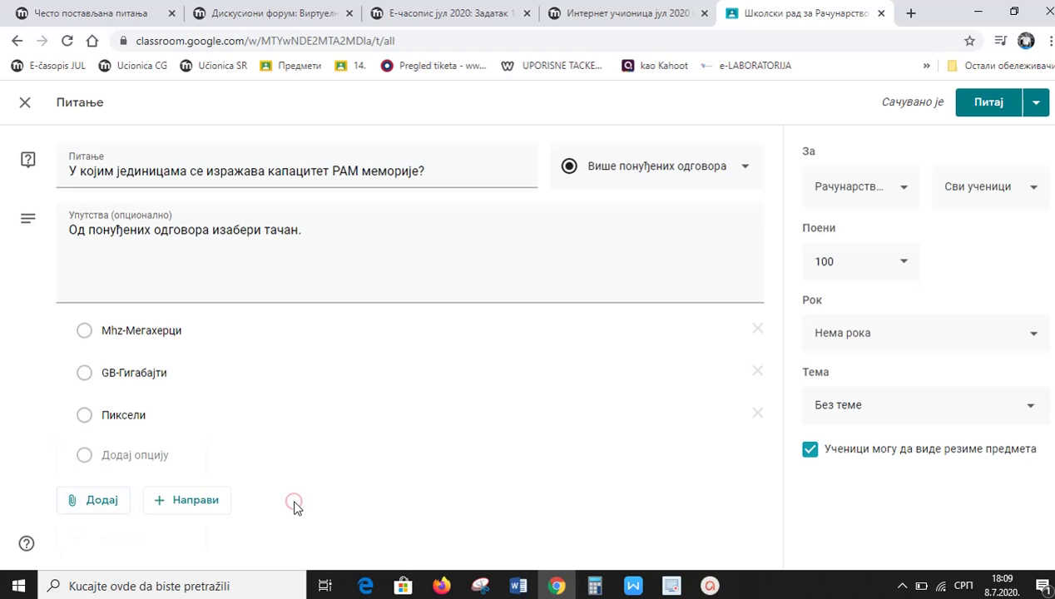
pyautogui.click(191, 502)
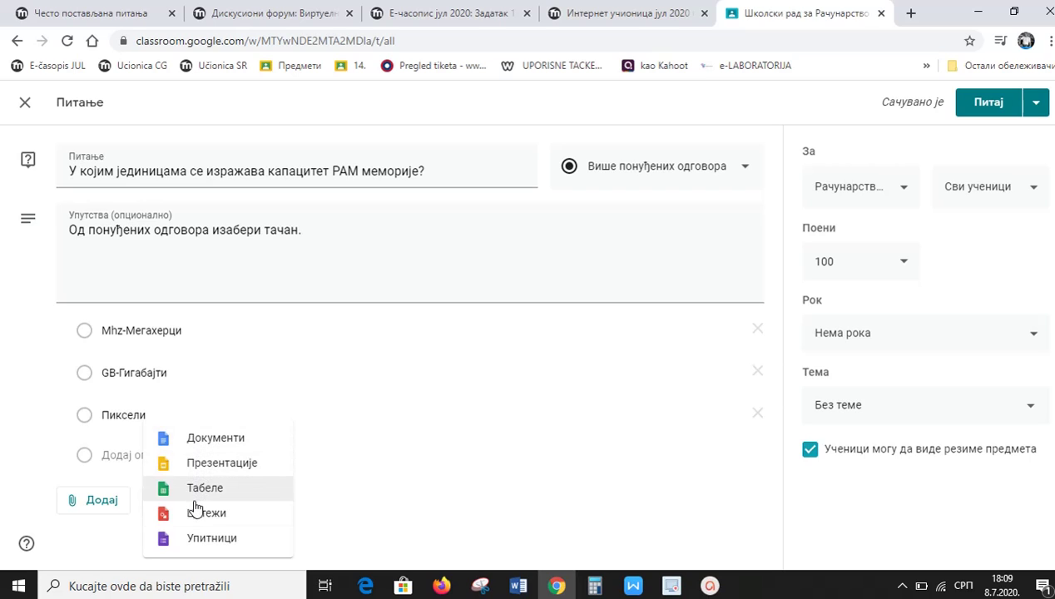
pyautogui.click(363, 497)
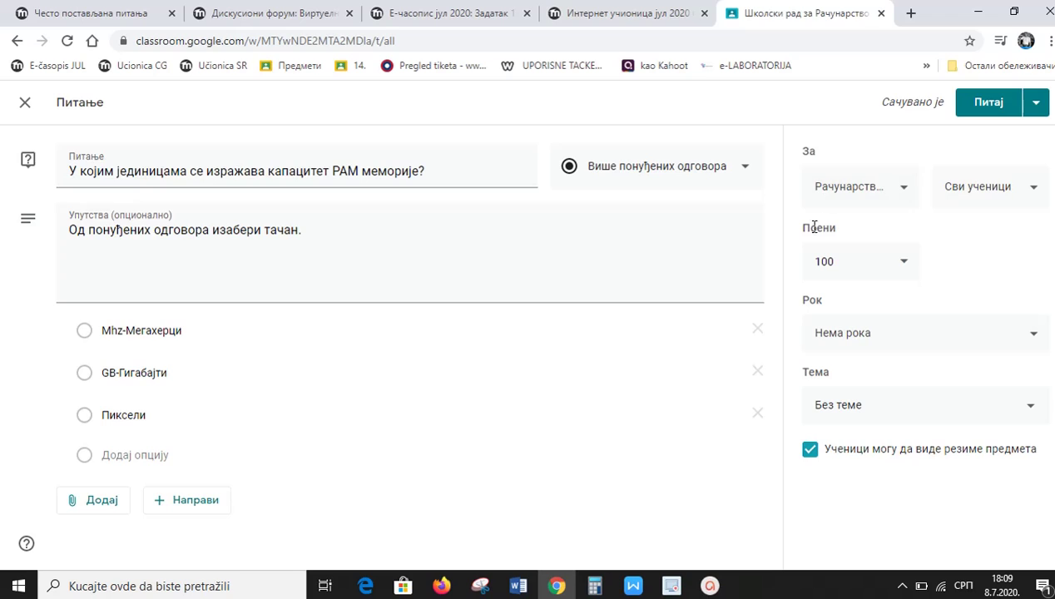
# Step: Set the question's points to 20
pyautogui.click(844, 261)
pyautogui.press('BackSpace')
pyautogui.press('BackSpace')
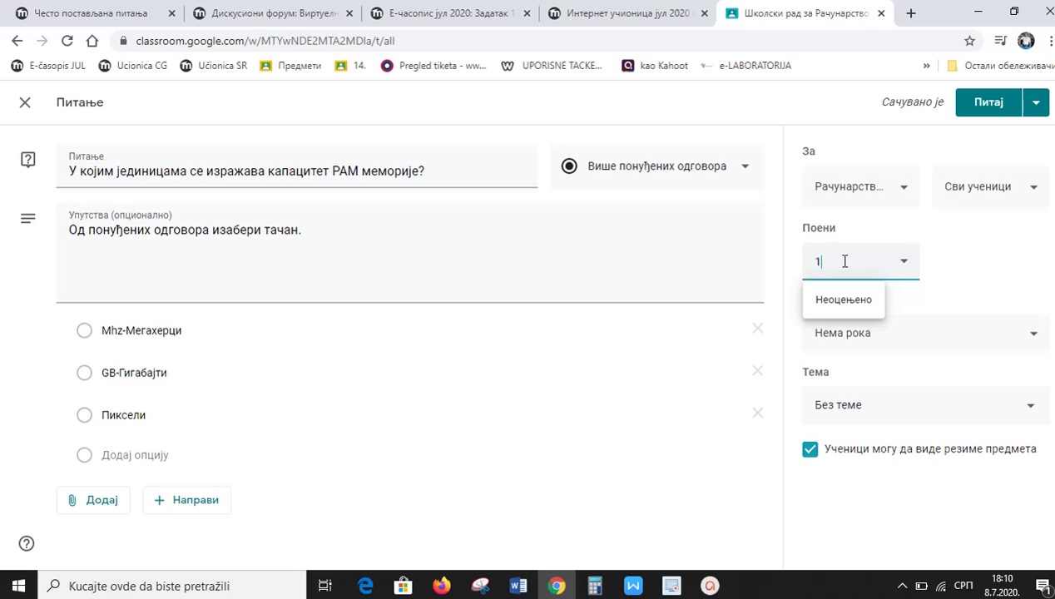
pyautogui.write('20')
pyautogui.click(897, 216)
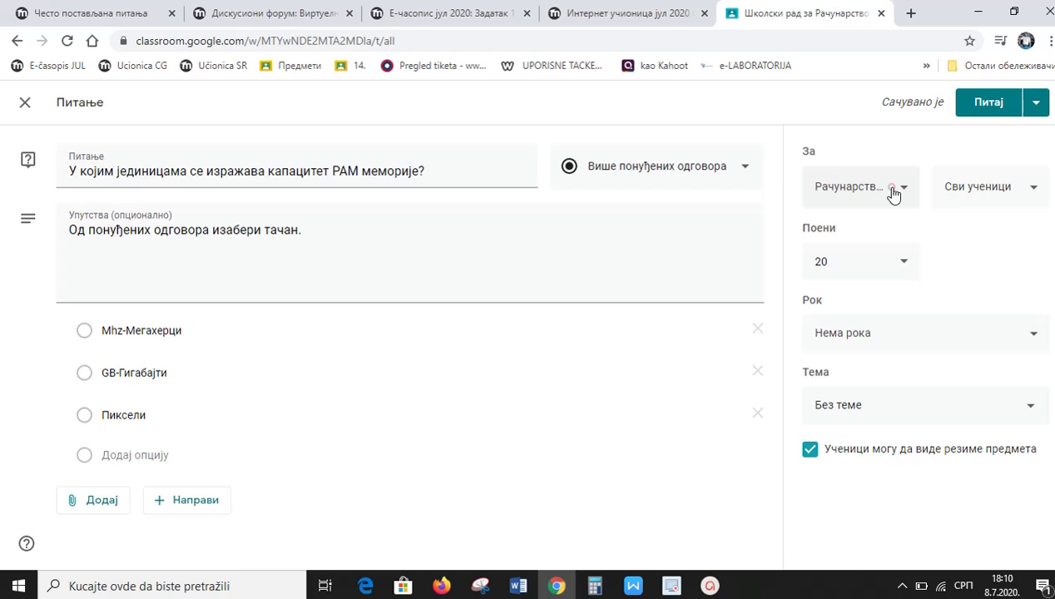
pyautogui.click(893, 190)
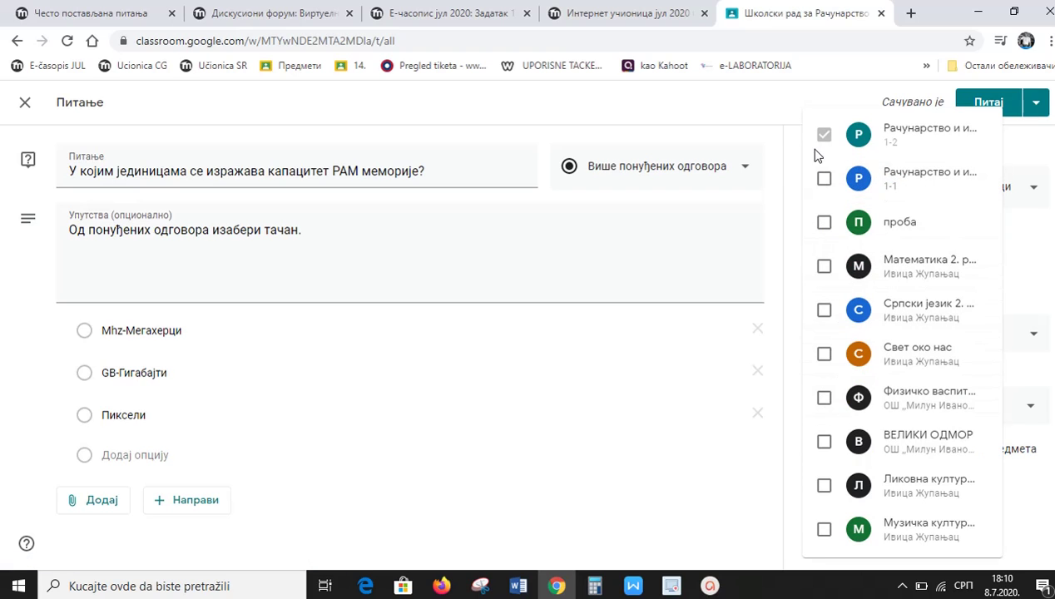
pyautogui.click(783, 109)
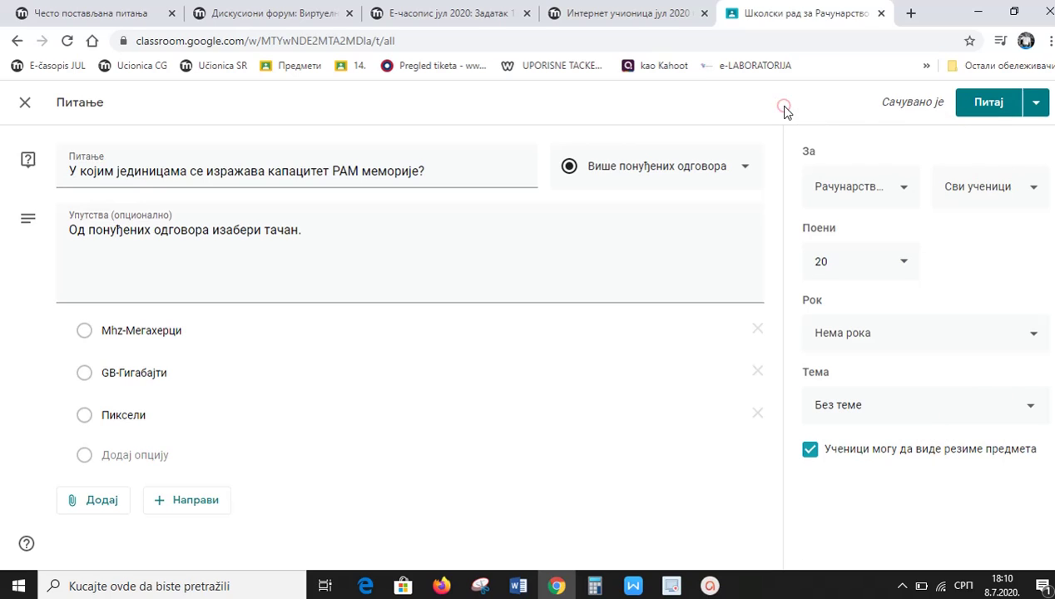
# Step: Try assigning the question to only two individual students, and reselect all students as recipients
pyautogui.click(1015, 185)
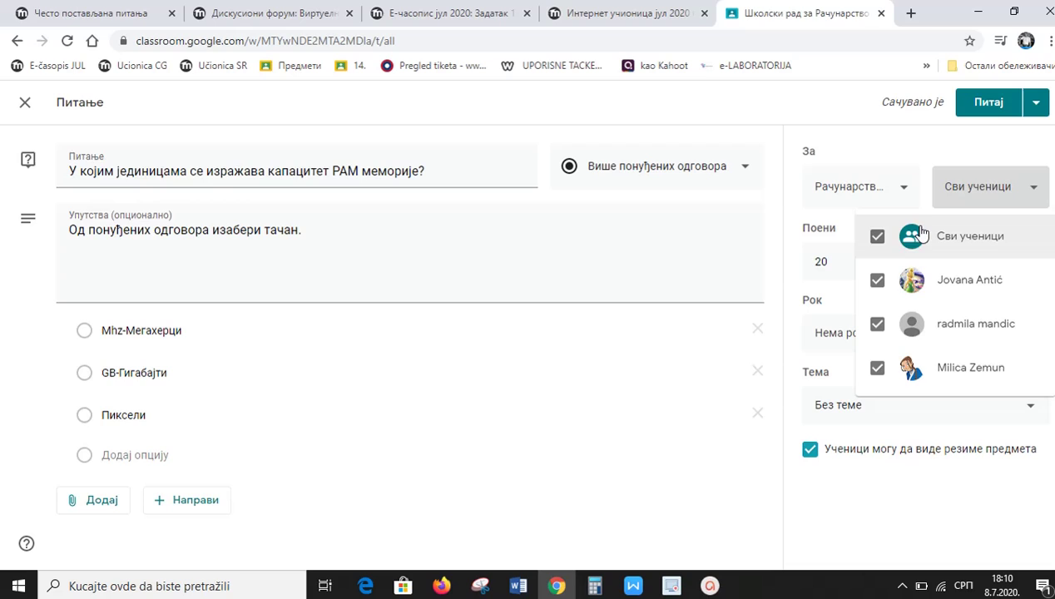
pyautogui.click(877, 237)
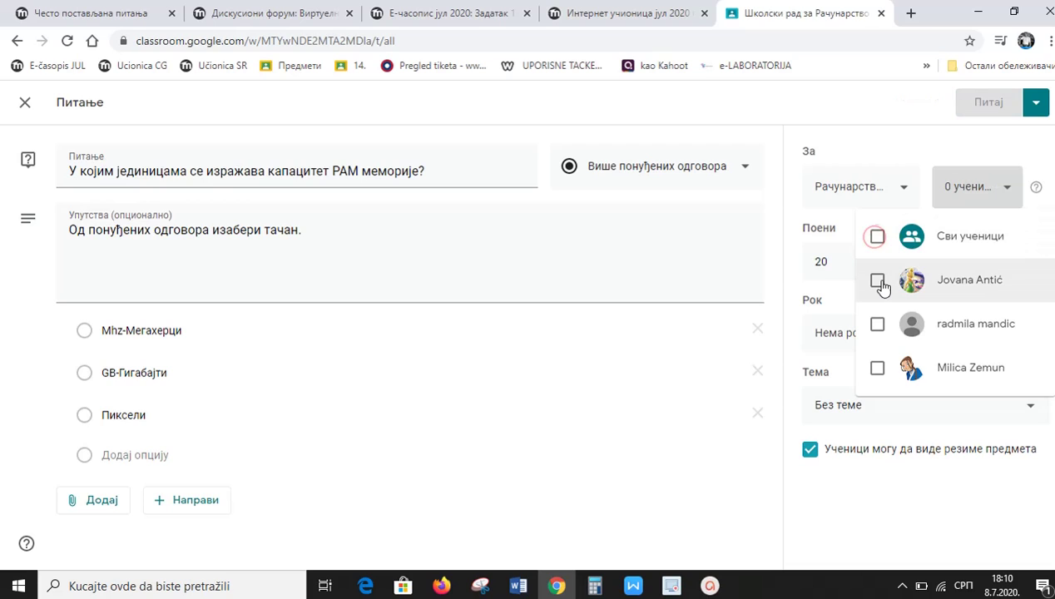
pyautogui.click(877, 324)
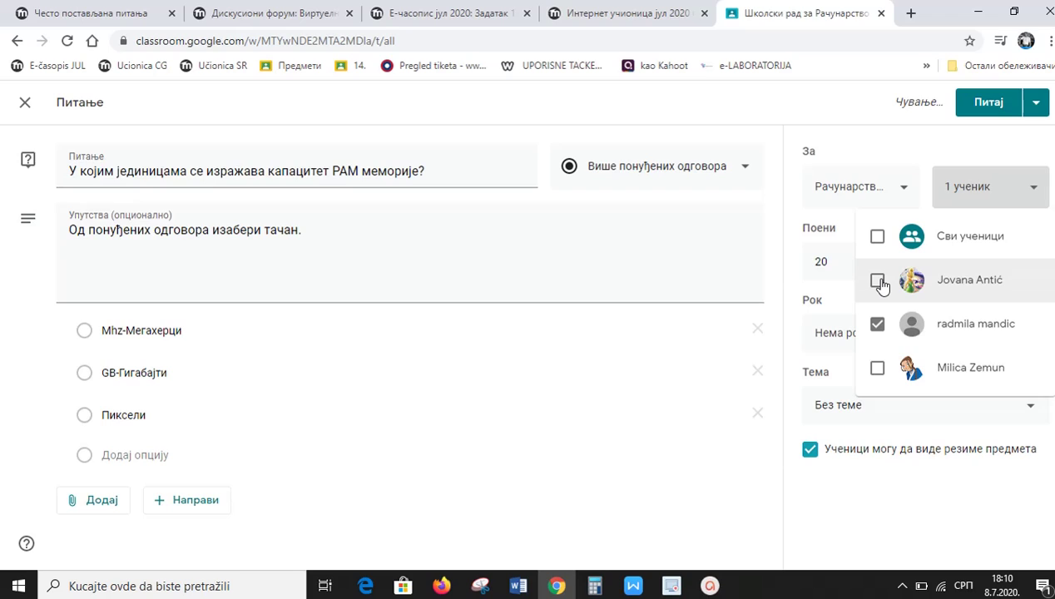
pyautogui.click(878, 281)
pyautogui.click(878, 238)
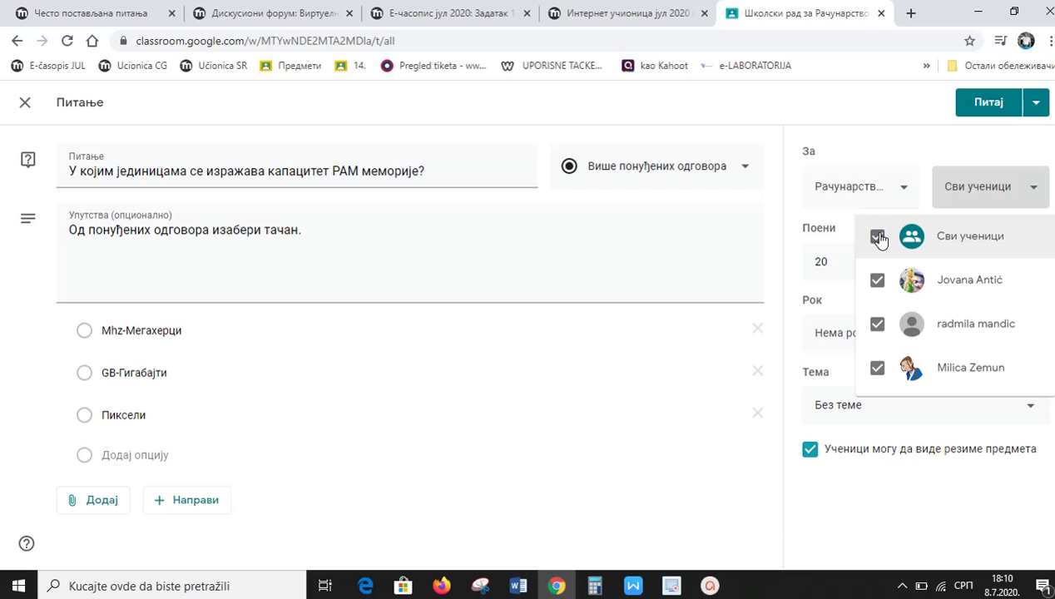
pyautogui.click(884, 155)
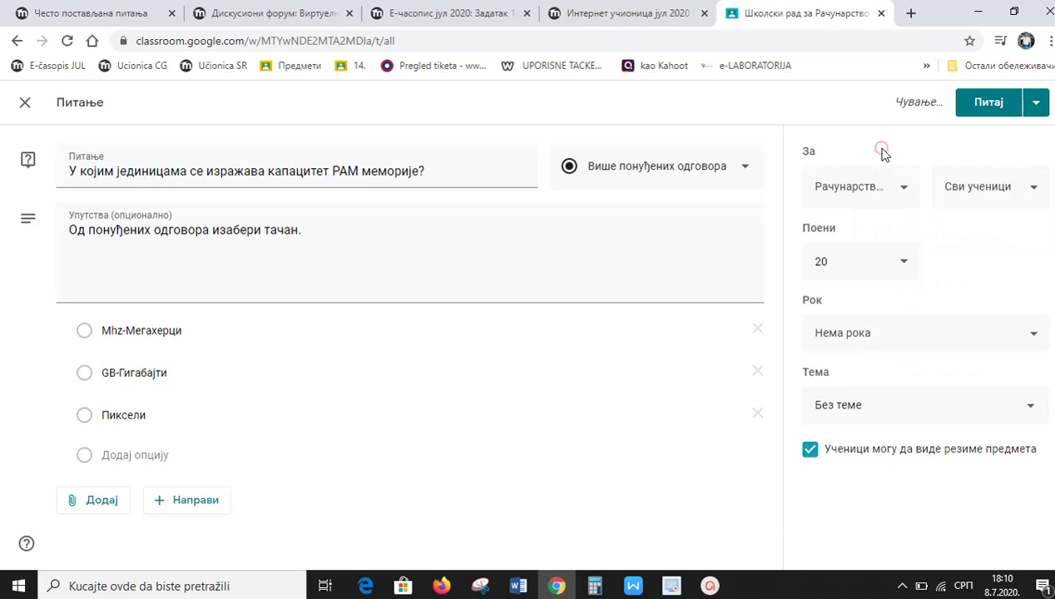
# Step: Set the question's deadline to 11.07.2020. at 20:00 and place it under the topic "Тема 1 - увод"
pyautogui.click(948, 341)
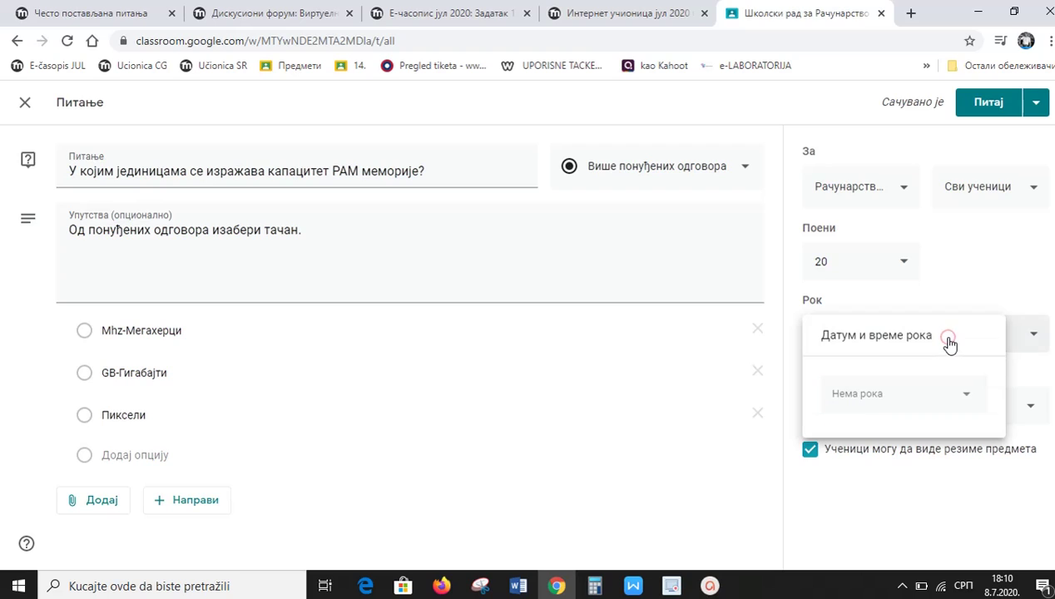
pyautogui.click(966, 404)
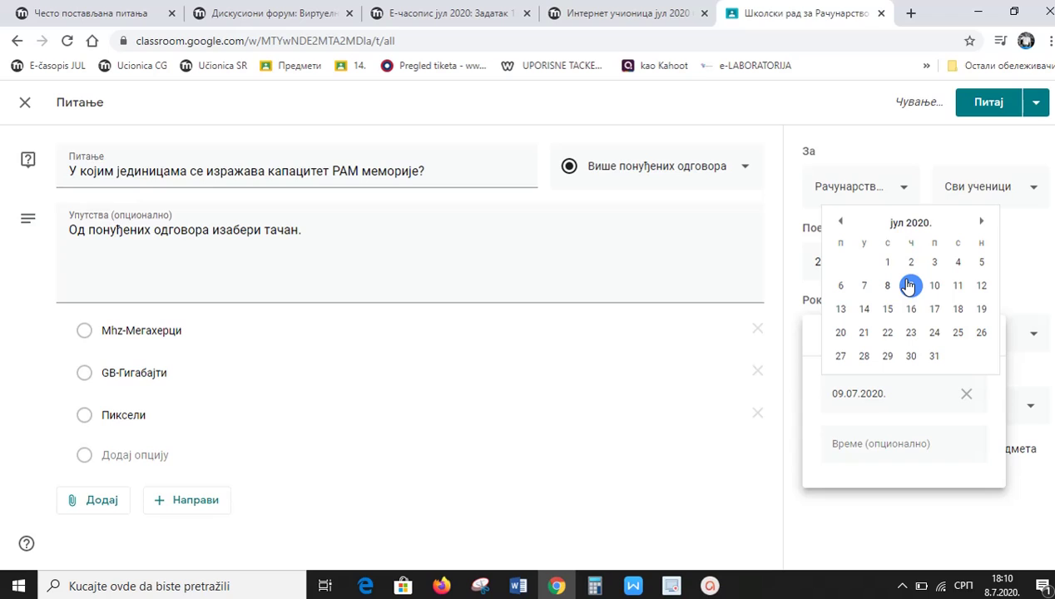
pyautogui.click(957, 286)
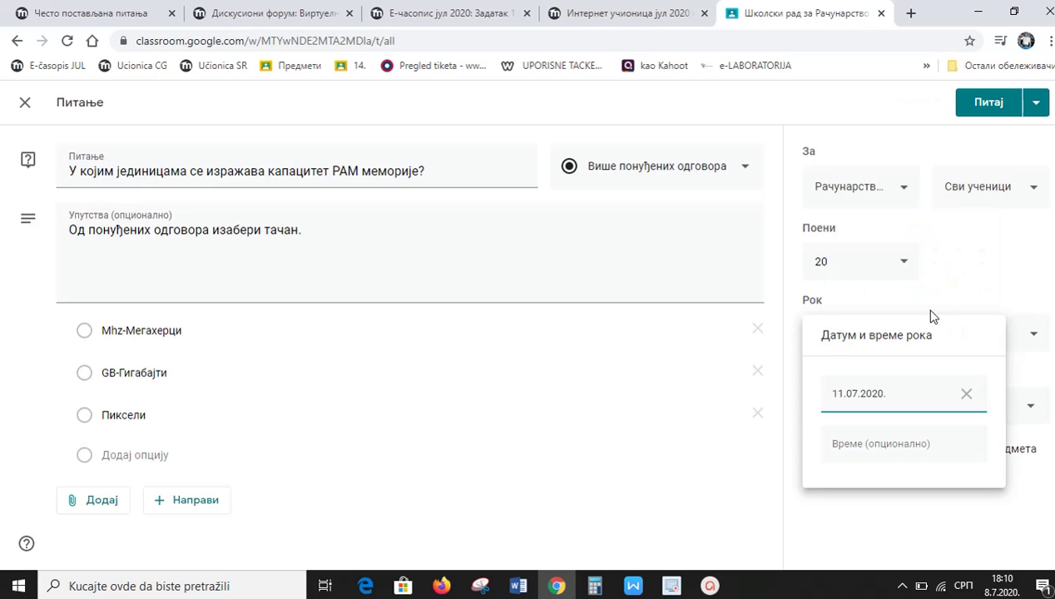
pyautogui.click(857, 450)
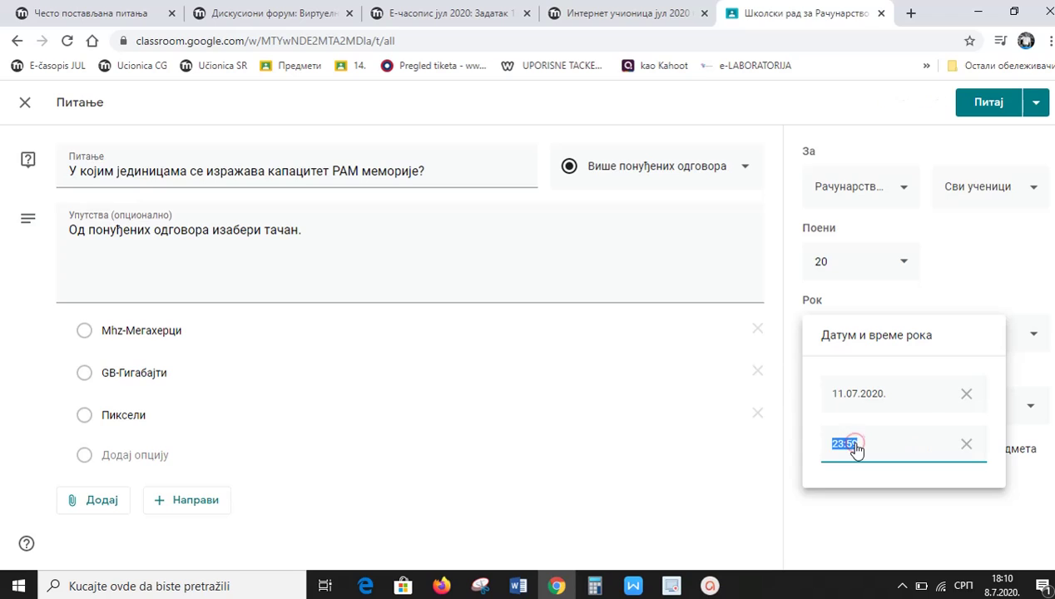
pyautogui.write('20')
pyautogui.click(826, 474)
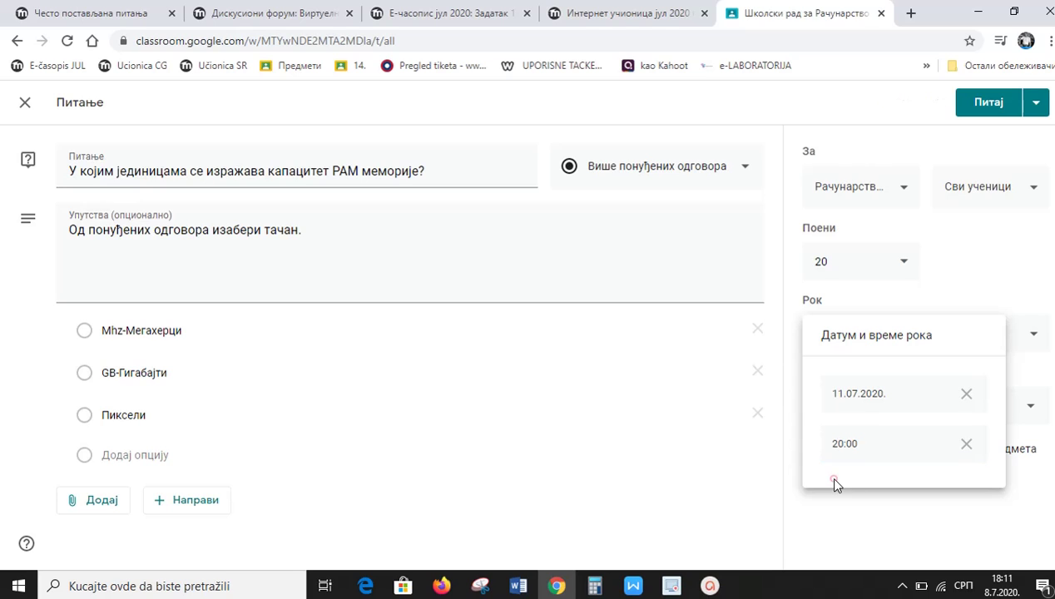
pyautogui.click(795, 414)
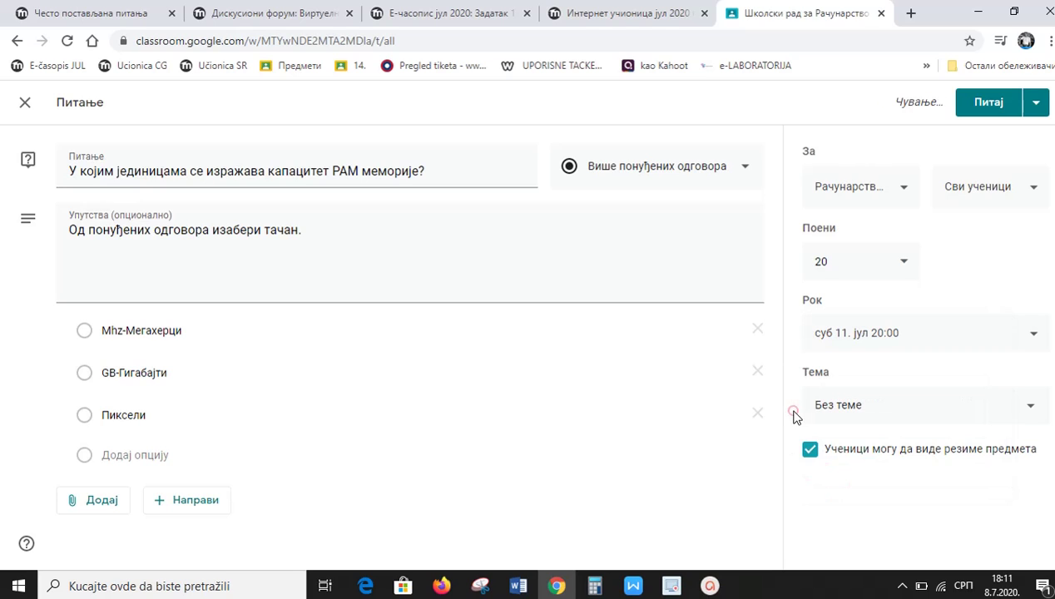
pyautogui.click(1021, 408)
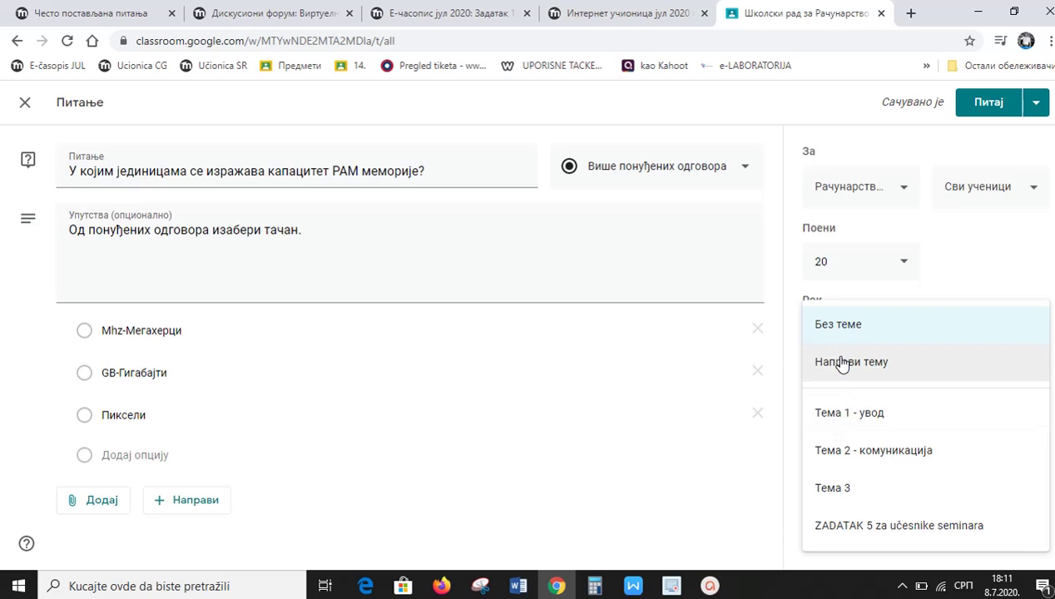
pyautogui.click(829, 413)
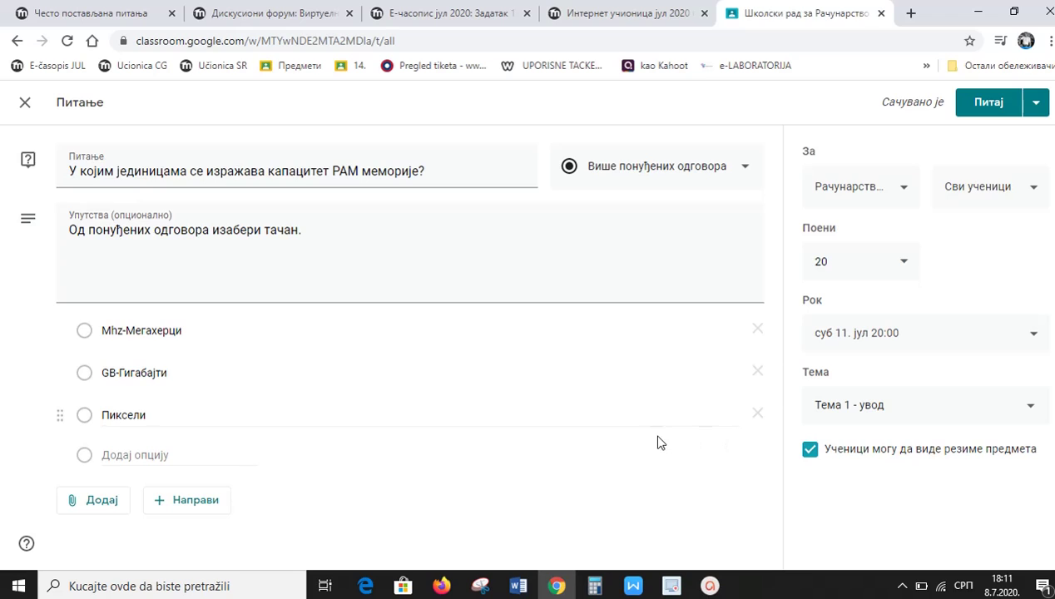
pyautogui.click(1035, 108)
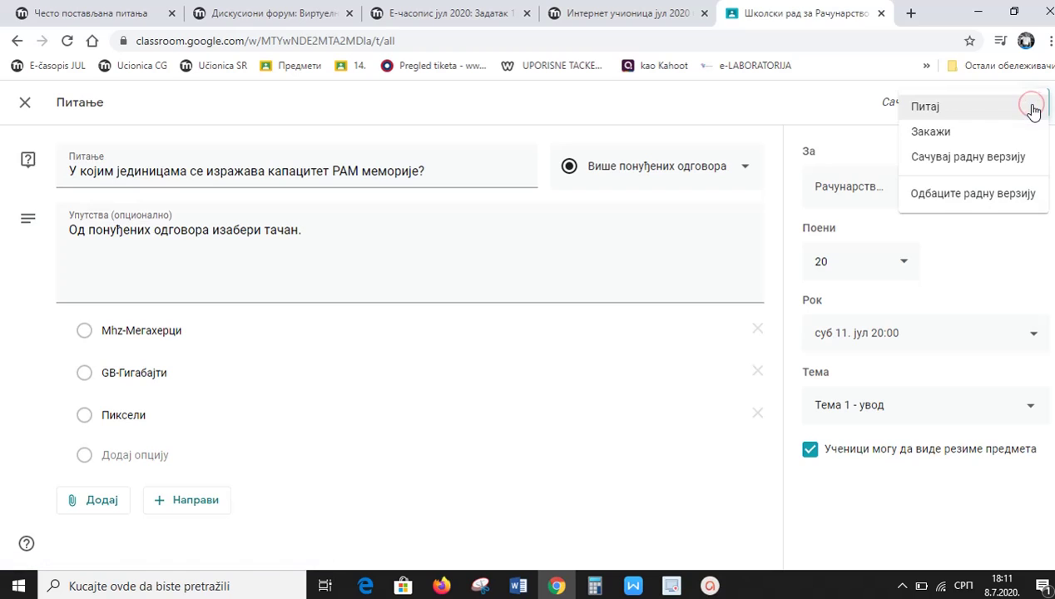
pyautogui.click(949, 131)
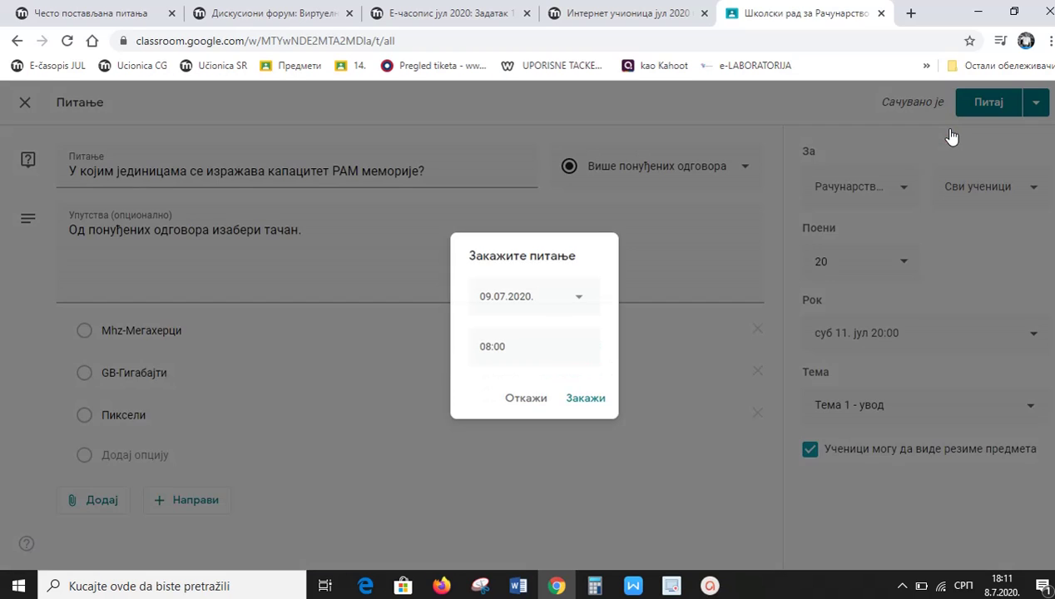
pyautogui.click(574, 301)
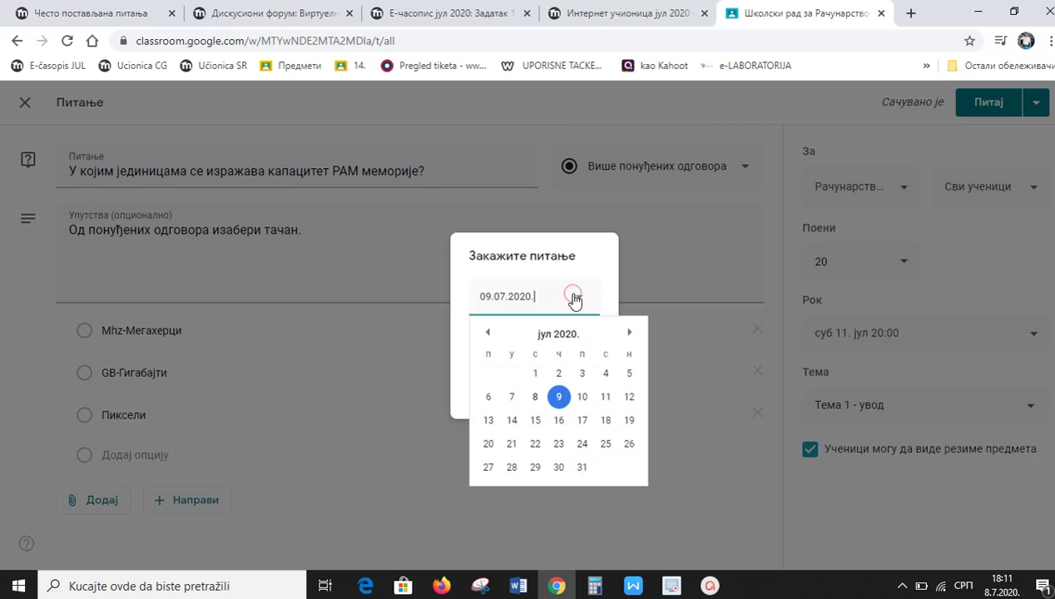
pyautogui.click(580, 397)
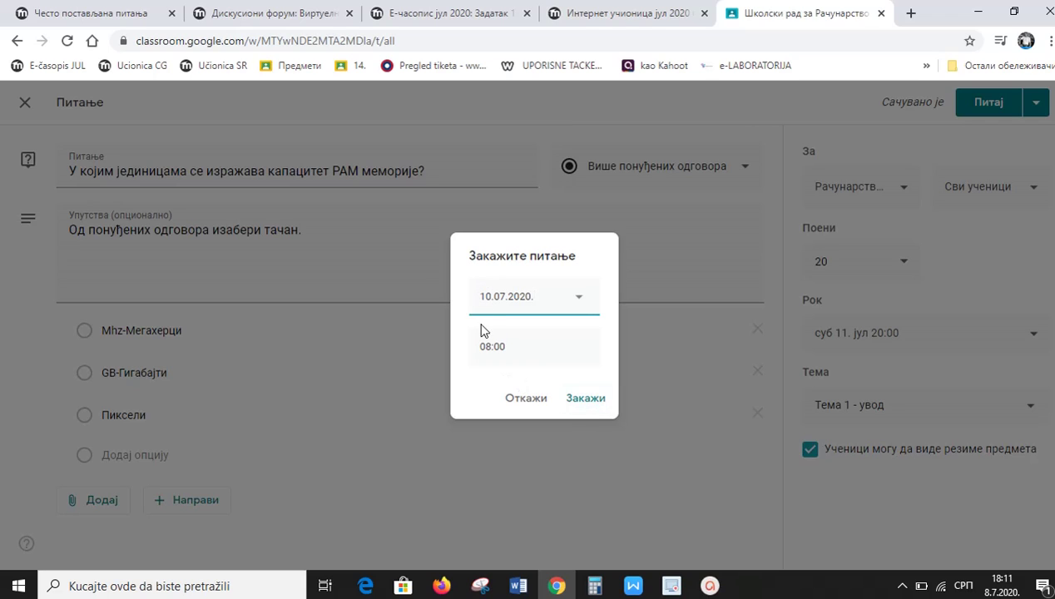
pyautogui.click(514, 399)
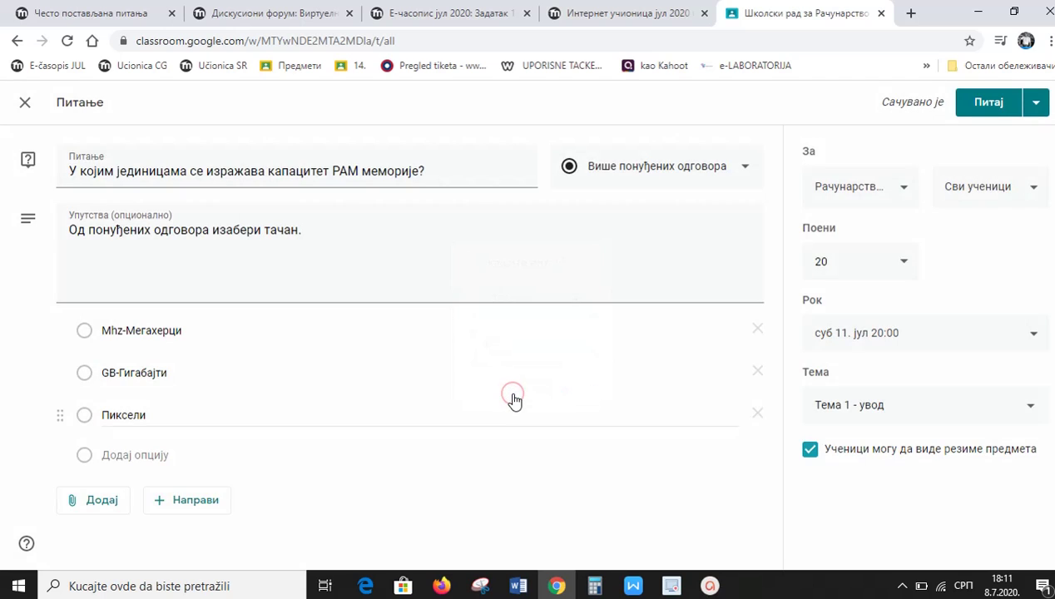
pyautogui.click(1036, 102)
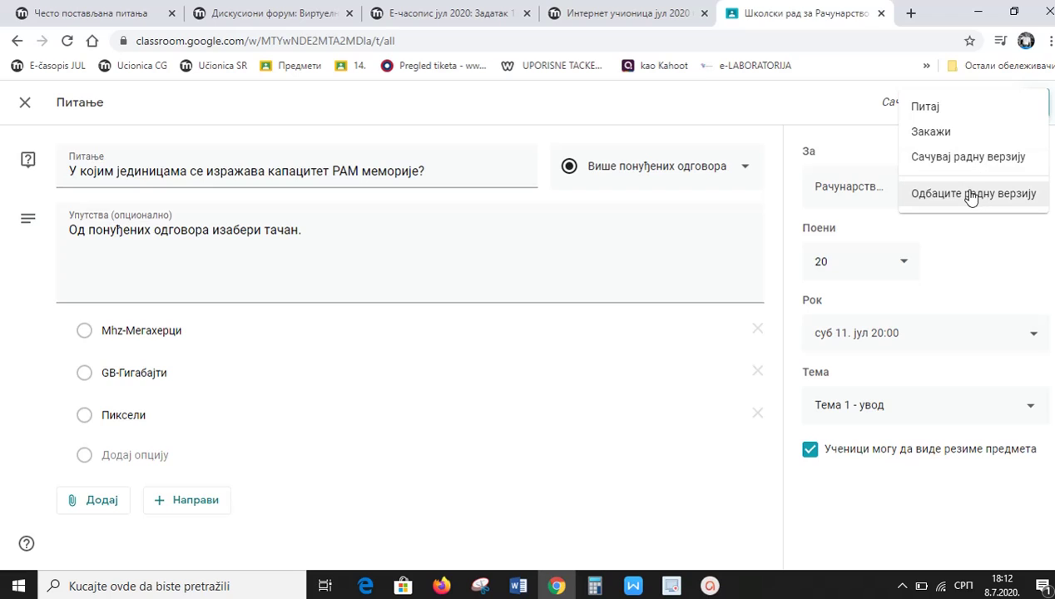
pyautogui.click(875, 111)
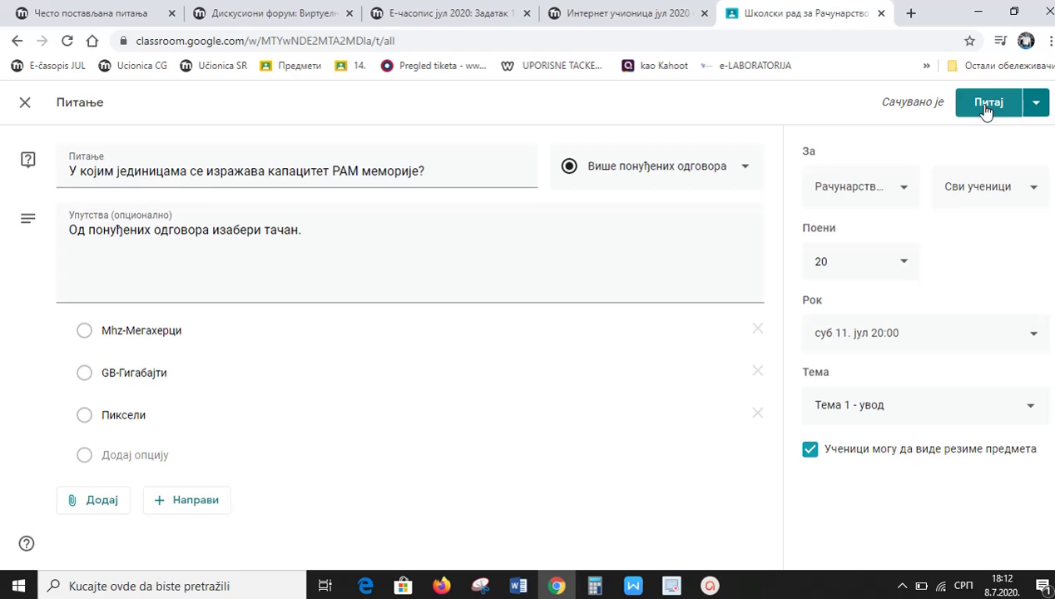
# Step: Publish the question to the class and open its student answers from the class stream
pyautogui.click(986, 109)
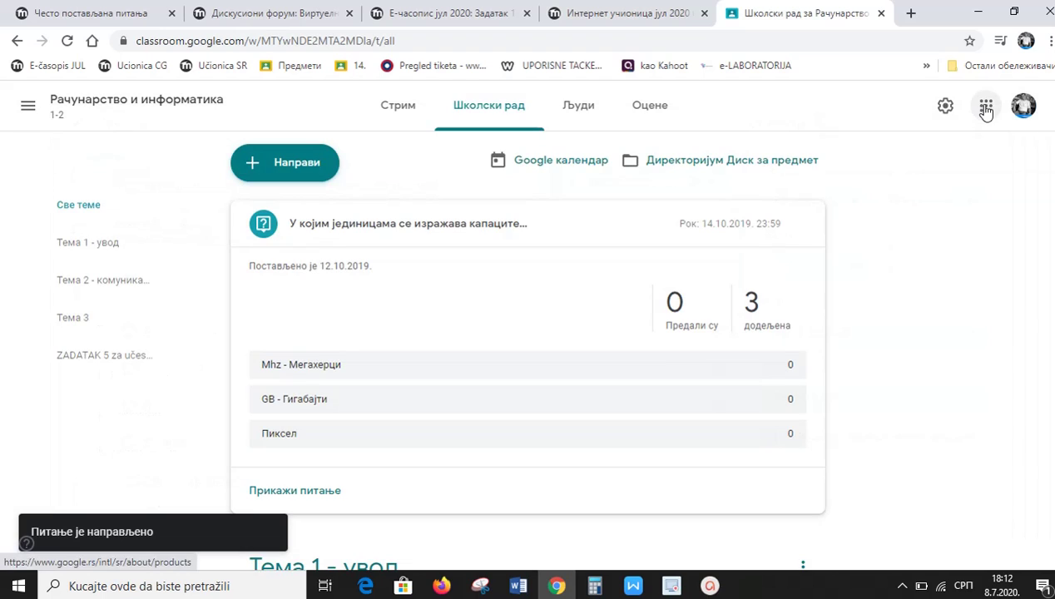
pyautogui.click(397, 116)
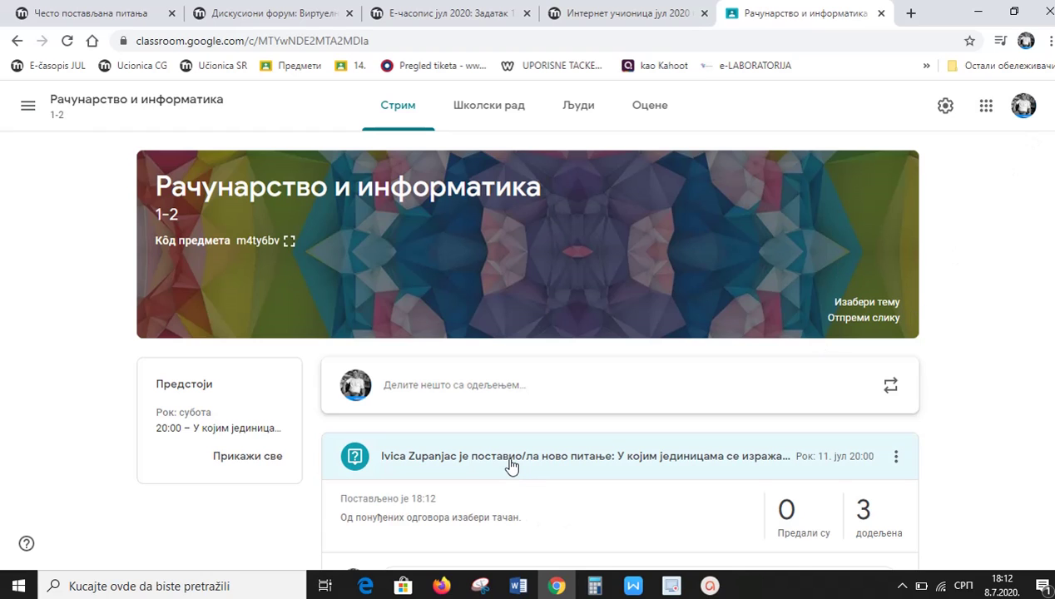
pyautogui.click(511, 465)
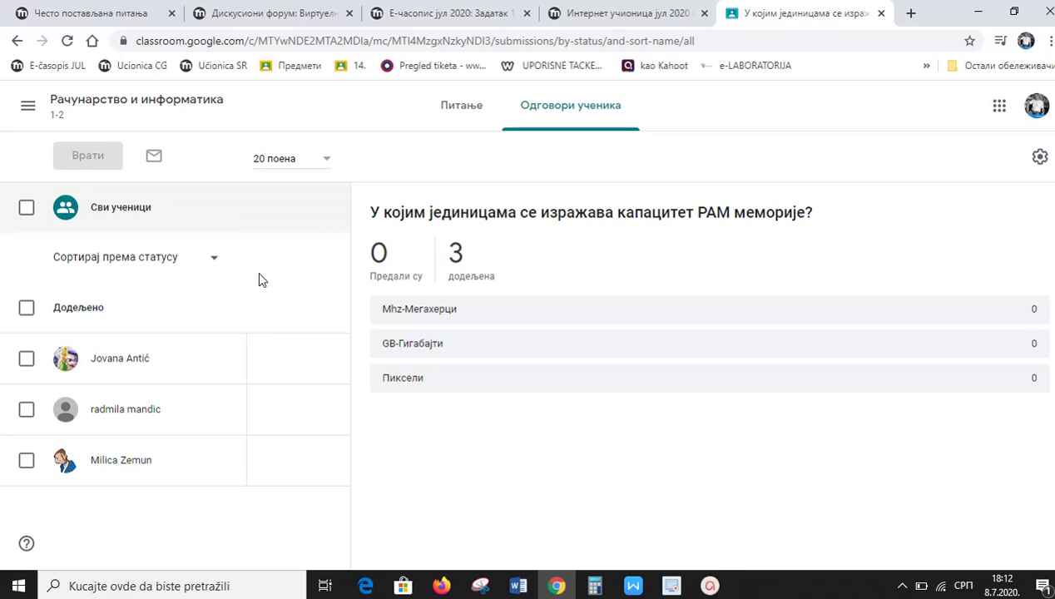
pyautogui.click(902, 585)
pyautogui.click(871, 556)
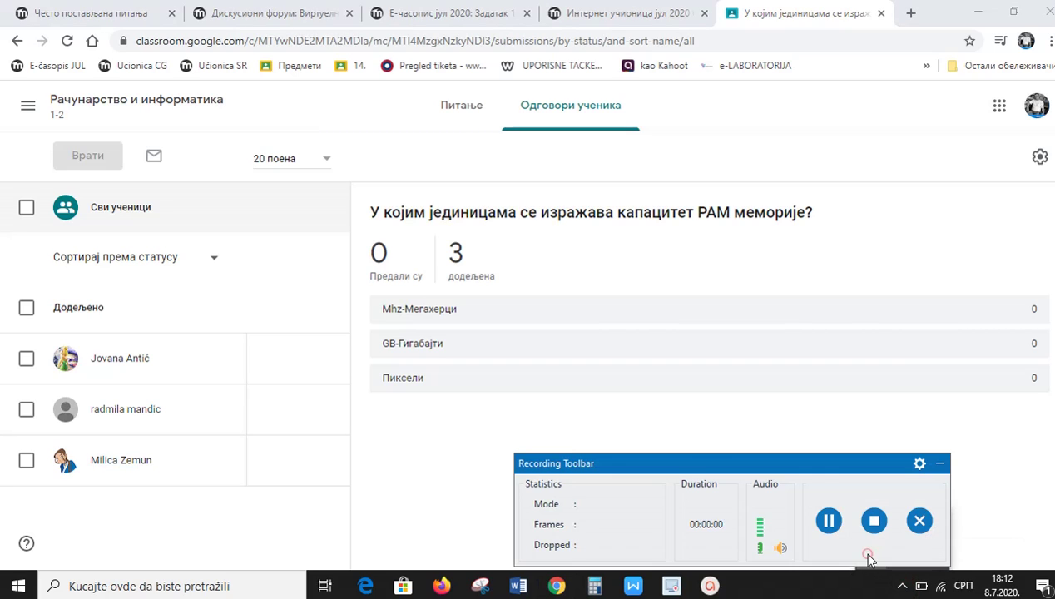